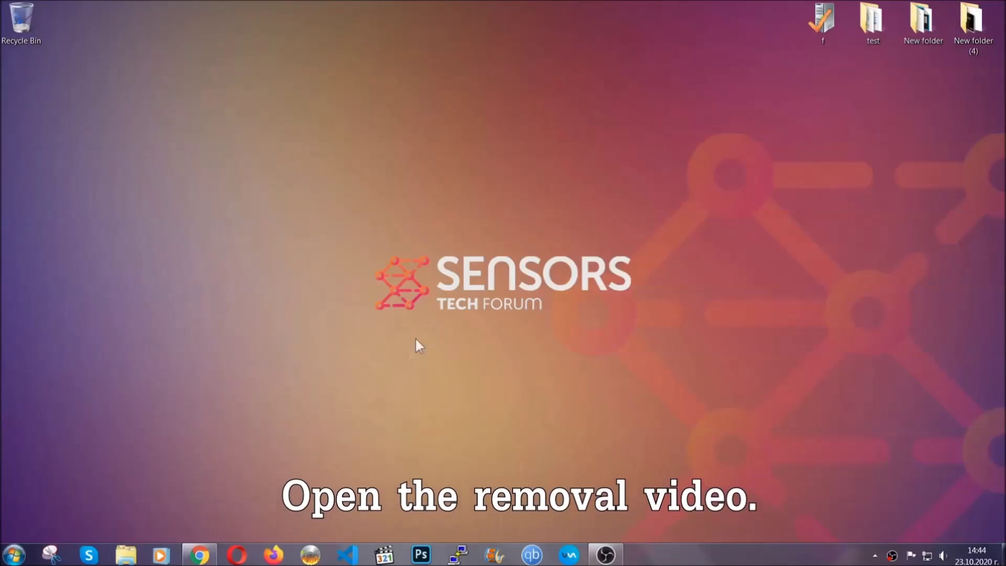
Step: Follow the SensorsTechForum link from the YouTube video description and run the downloaded SpyHunter-Installer.exe
{"action": "left_click", "coordinate": [199, 556]}
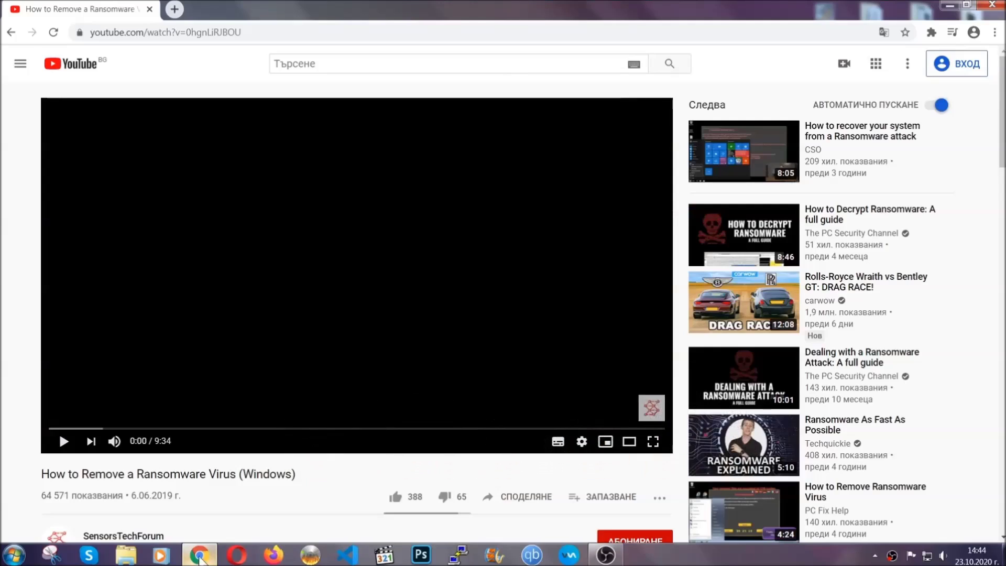
{"action": "scroll", "coordinate": [184, 427], "scroll_direction": "down", "scroll_amount": 3}
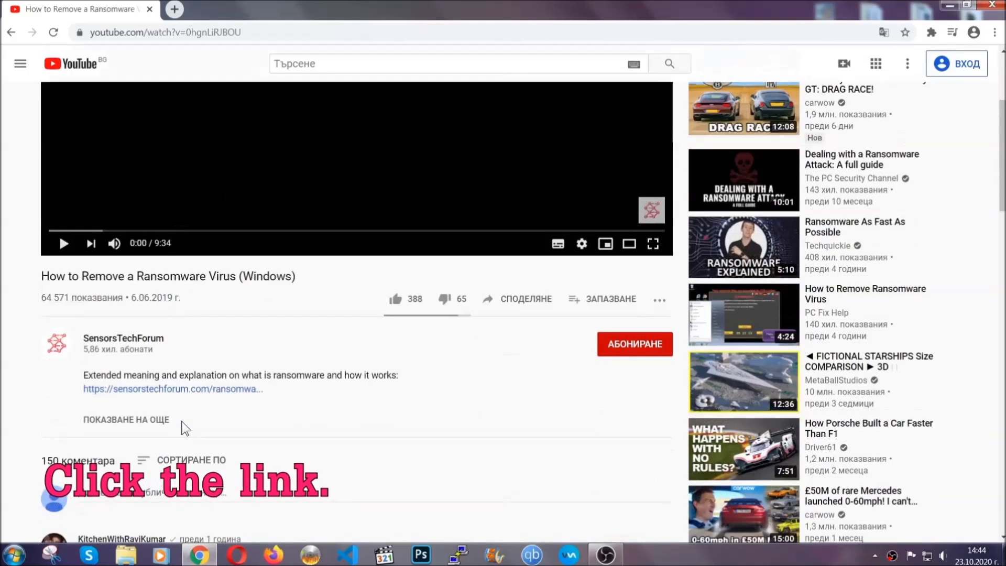
{"action": "left_click", "coordinate": [199, 391]}
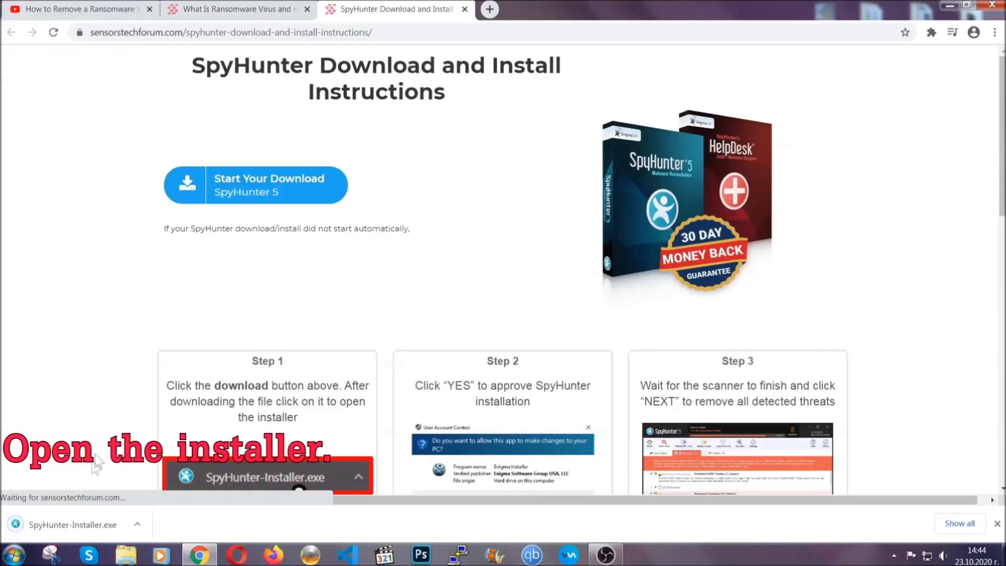
{"action": "left_click", "coordinate": [71, 523]}
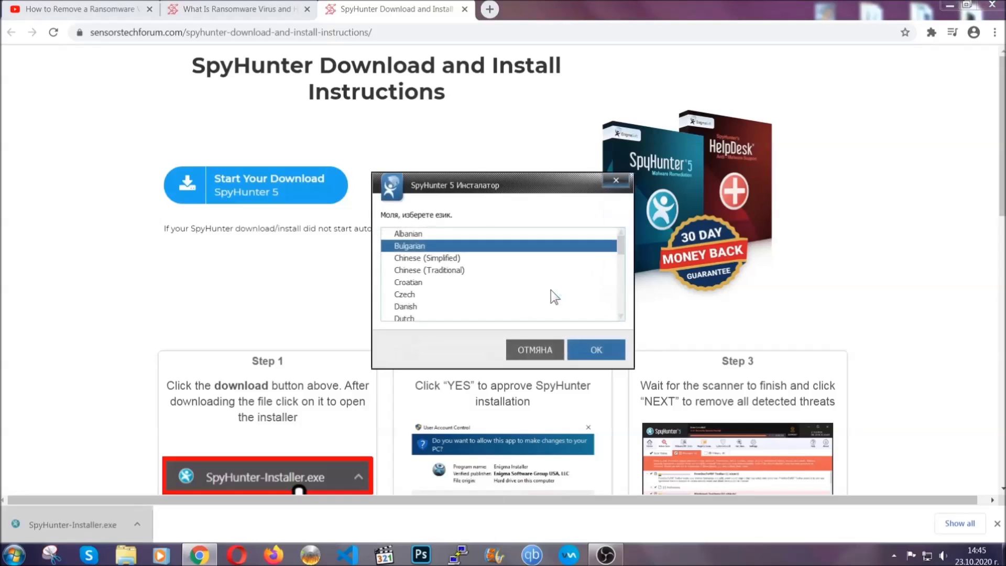
Step: Install SpyHunter 5 in English, accepting the EULA and Privacy Policy, and finish setup
{"action": "scroll", "coordinate": [526, 289], "scroll_direction": "down", "scroll_amount": 2}
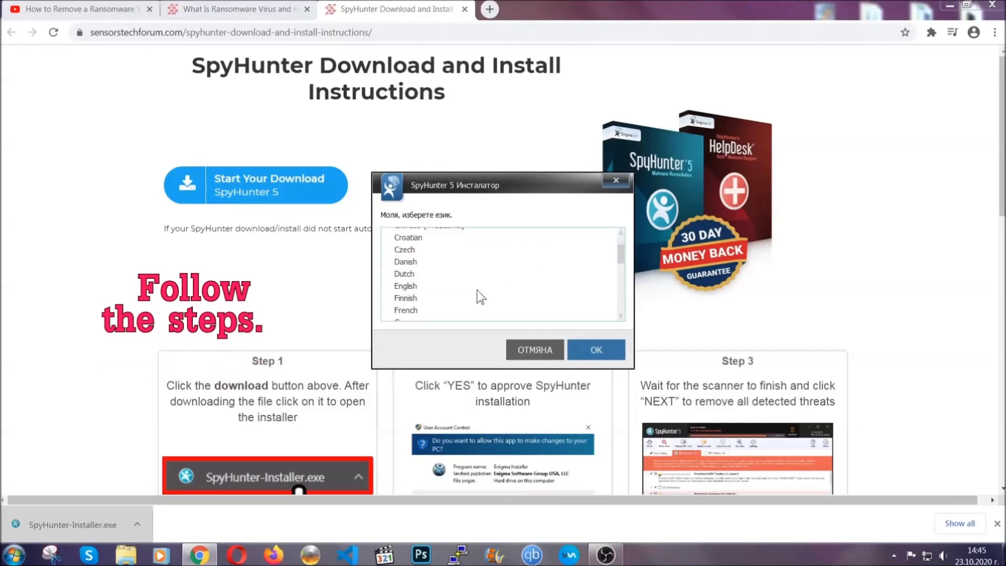
{"action": "left_click", "coordinate": [474, 287]}
{"action": "left_click", "coordinate": [585, 350]}
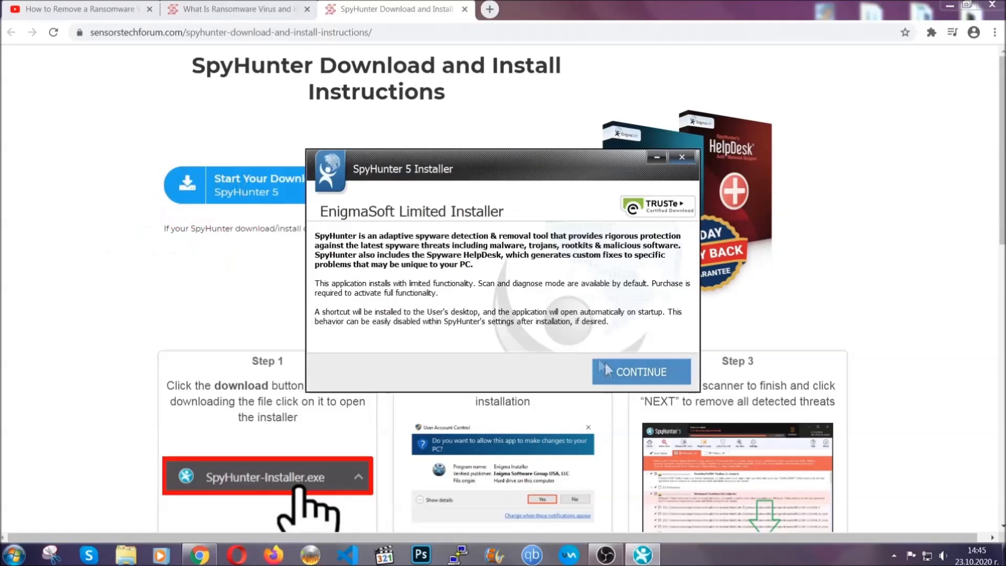
{"action": "left_click", "coordinate": [607, 367]}
{"action": "left_click", "coordinate": [577, 339]}
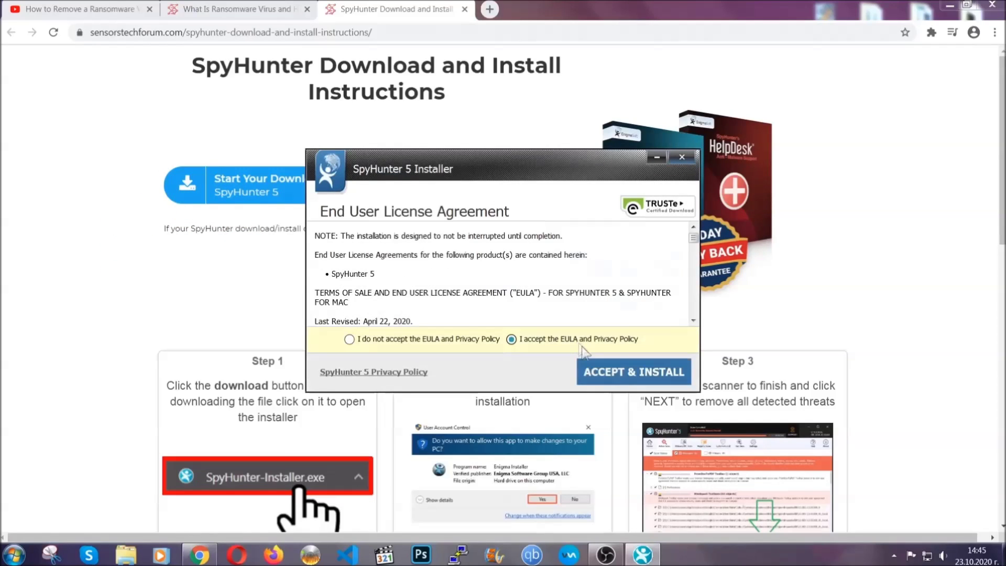
{"action": "left_click", "coordinate": [601, 372]}
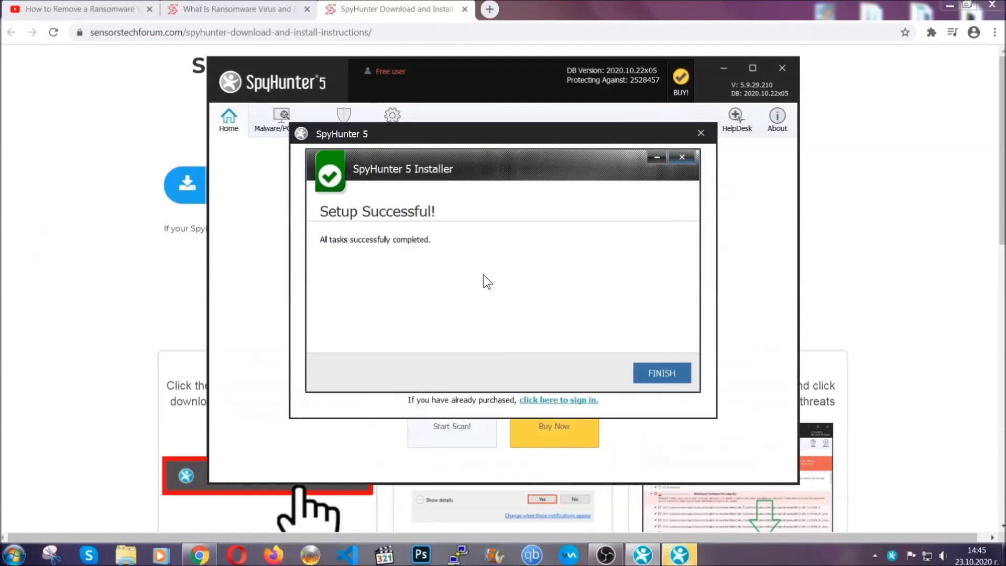
{"action": "left_click", "coordinate": [644, 375]}
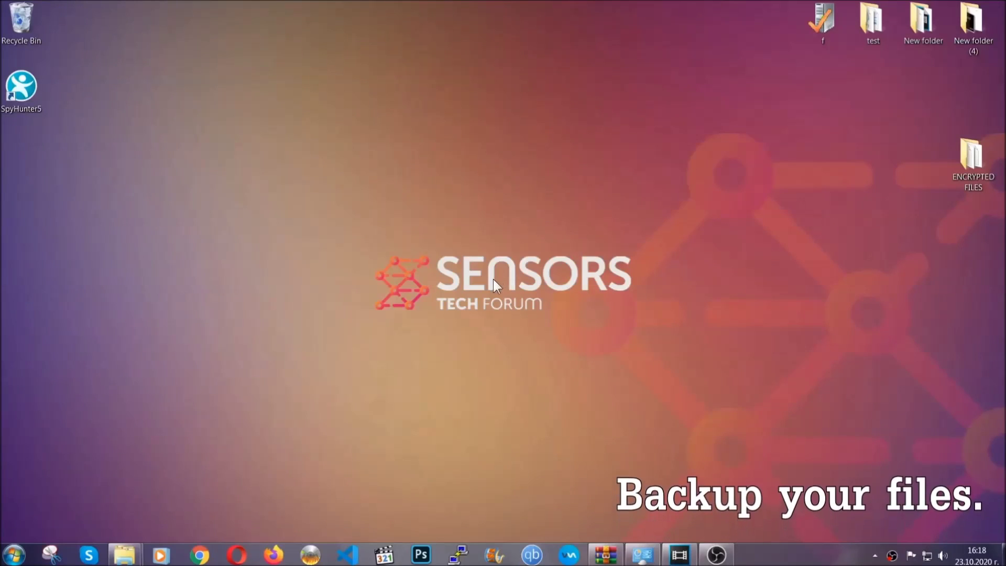
Step: Copy all six .efji files from the ENCRYPTED FILES folder
{"action": "double_click", "coordinate": [967, 161]}
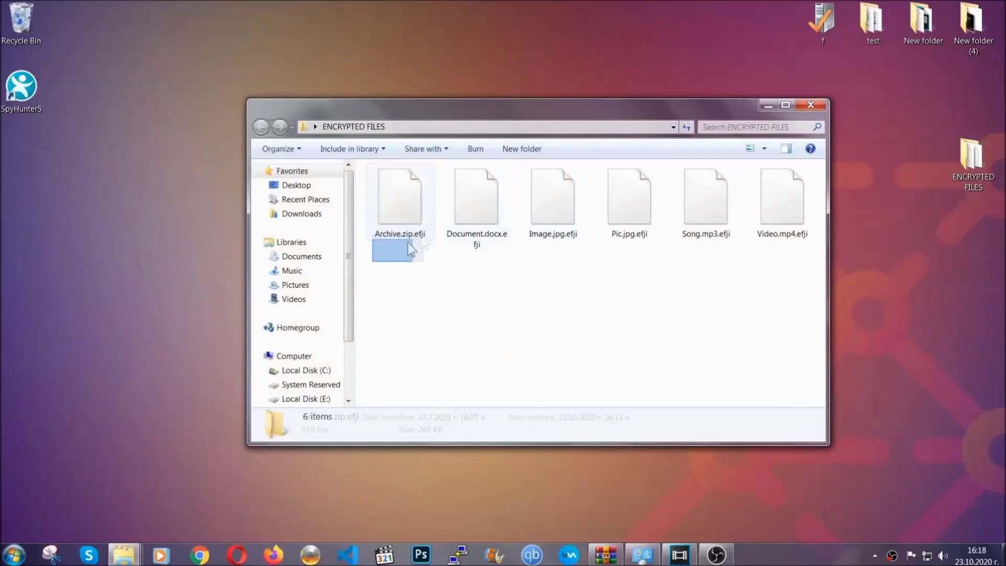
{"action": "left_click_drag", "start_coordinate": [408, 243], "coordinate": [787, 186]}
{"action": "right_click", "coordinate": [787, 186]}
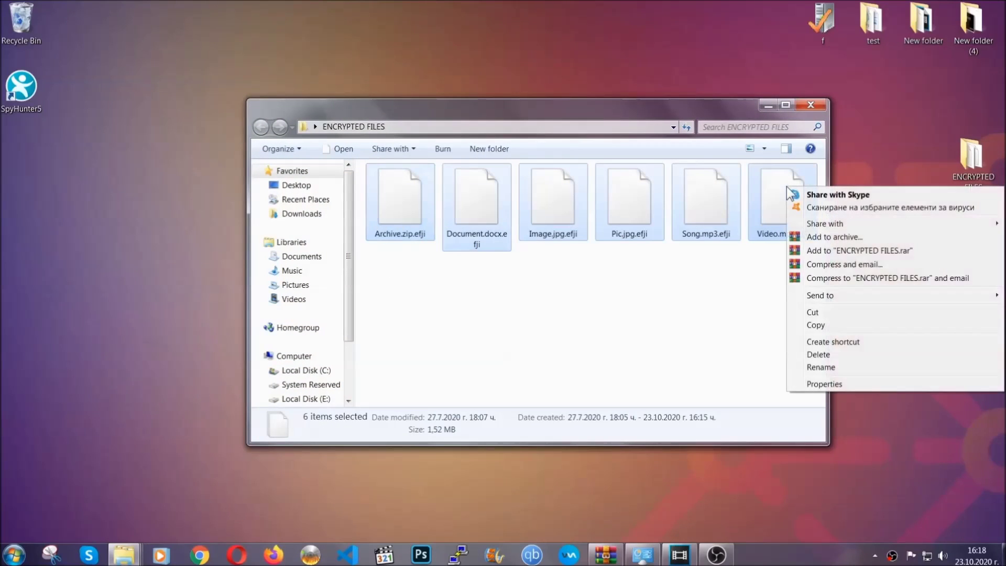
{"action": "left_click", "coordinate": [816, 326]}
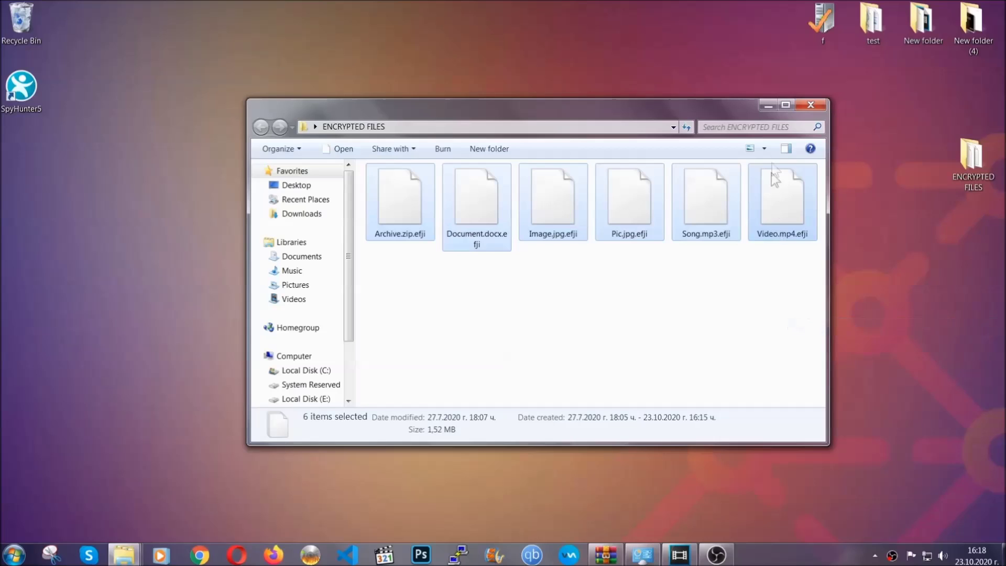
{"action": "left_click", "coordinate": [769, 106]}
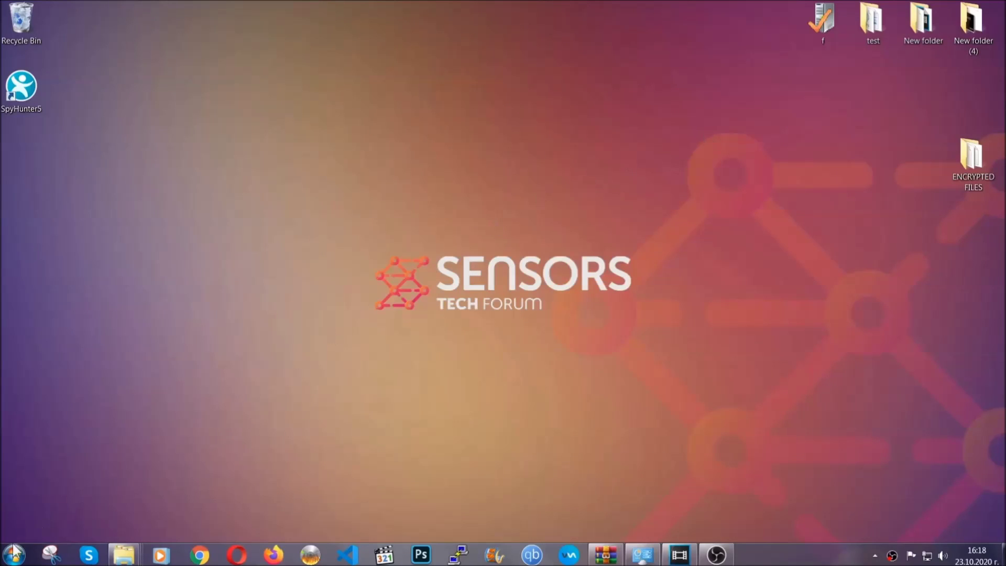
Step: Paste the six copied files onto FLASH DRIVE (H:) and close its window
{"action": "left_click", "coordinate": [13, 554]}
{"action": "left_click", "coordinate": [190, 391]}
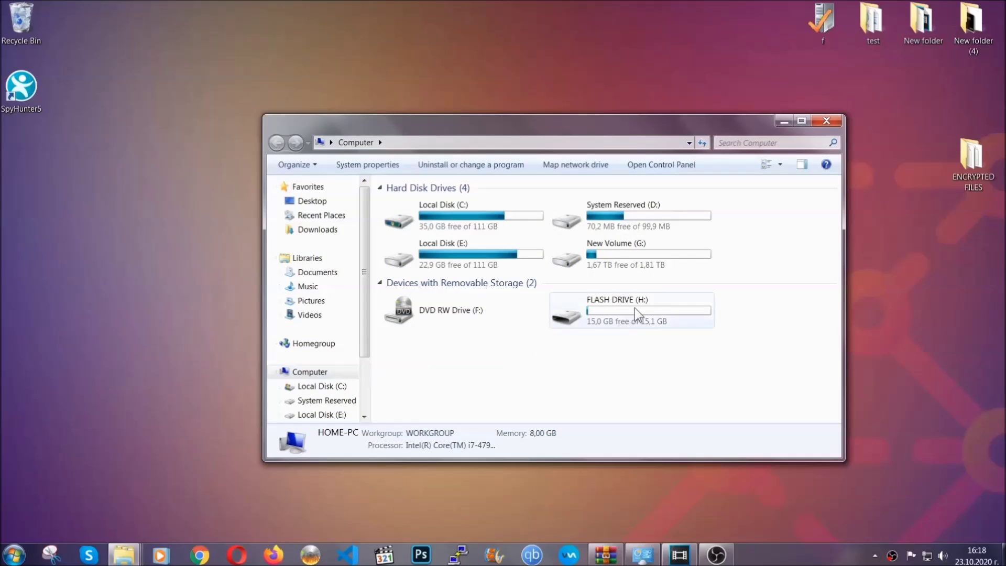
{"action": "double_click", "coordinate": [635, 308]}
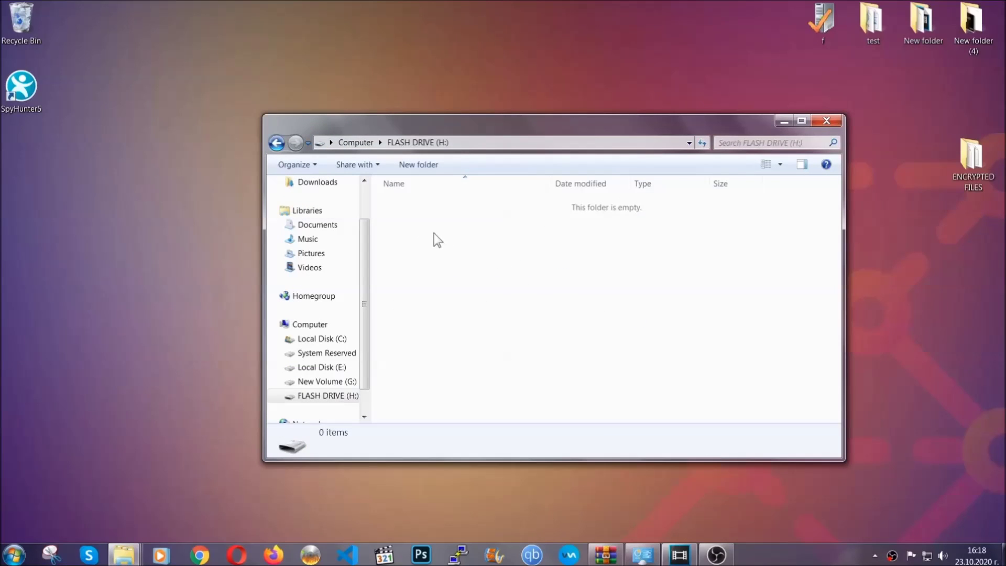
{"action": "right_click", "coordinate": [434, 241]}
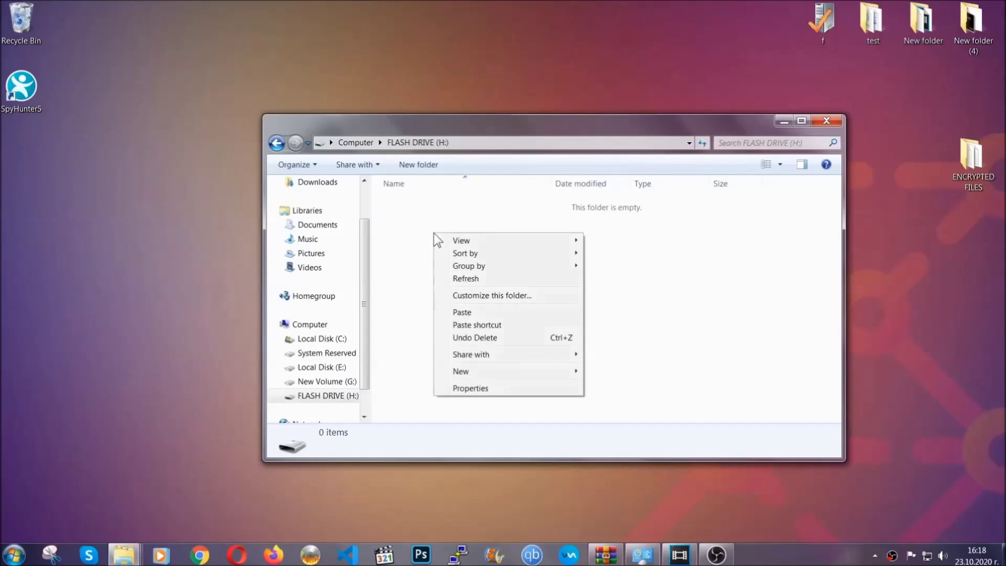
{"action": "left_click", "coordinate": [458, 313]}
{"action": "left_click", "coordinate": [458, 313]}
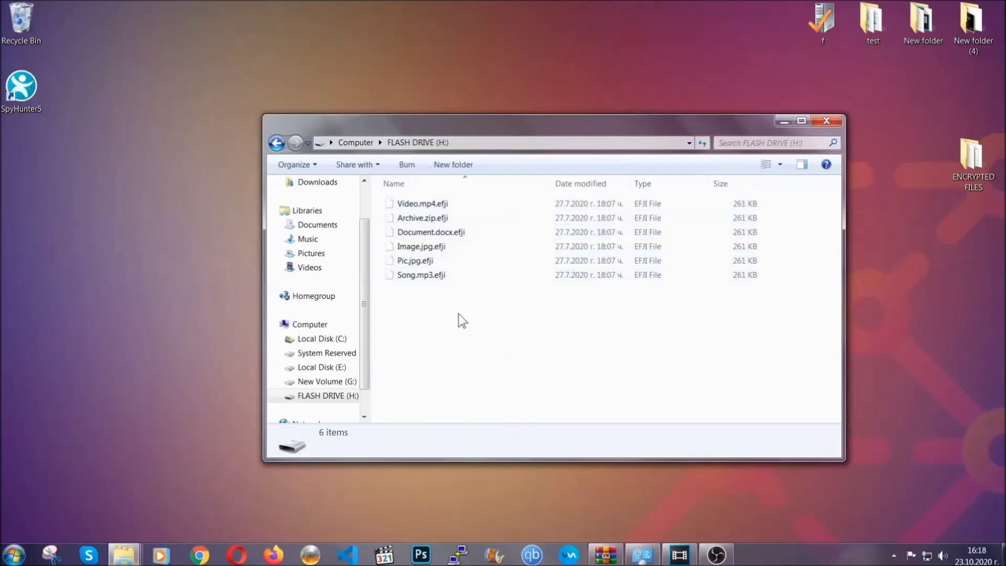
{"action": "left_click", "coordinate": [827, 122]}
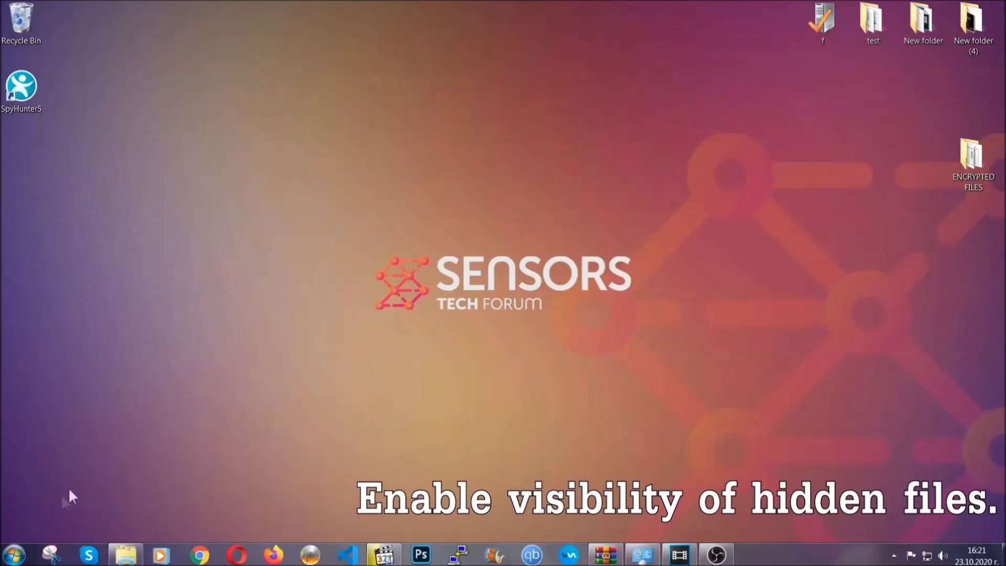
Step: Find 'hidden files and folders' in Start search and apply Show hidden files, folders, and drives
{"action": "left_click", "coordinate": [14, 555]}
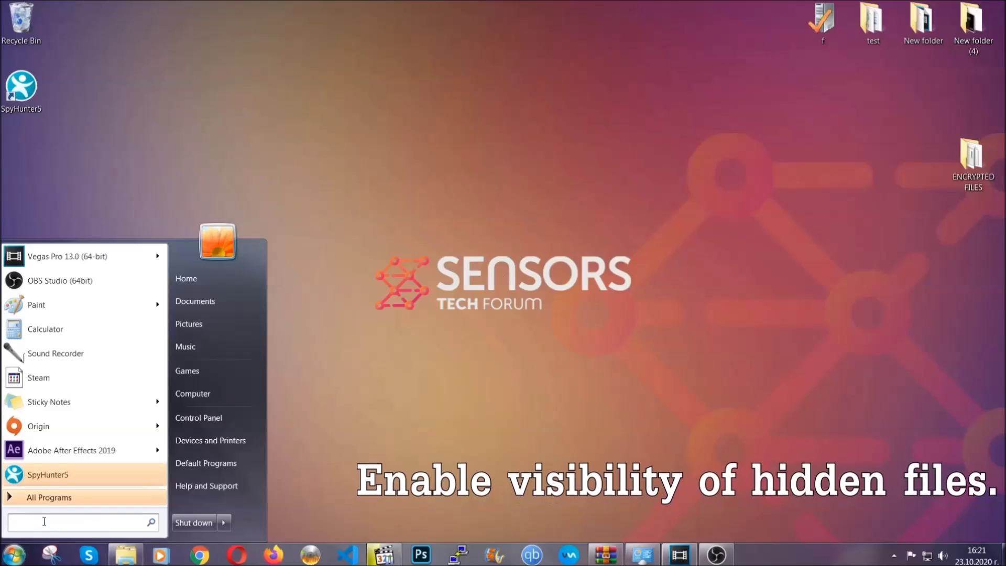
{"action": "left_click", "coordinate": [42, 511]}
{"action": "type", "text": "showh"}
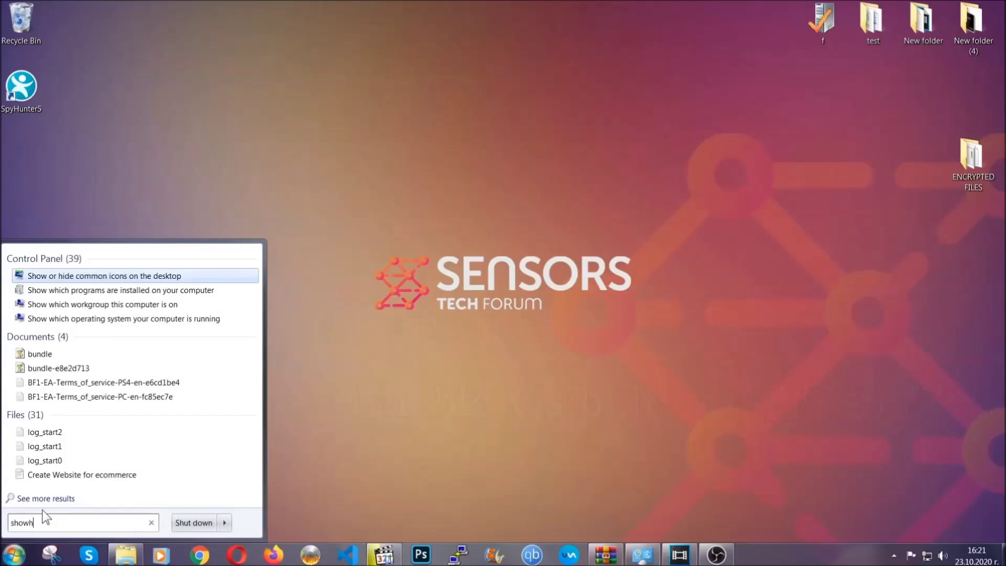
{"action": "key", "text": "BackSpace"}
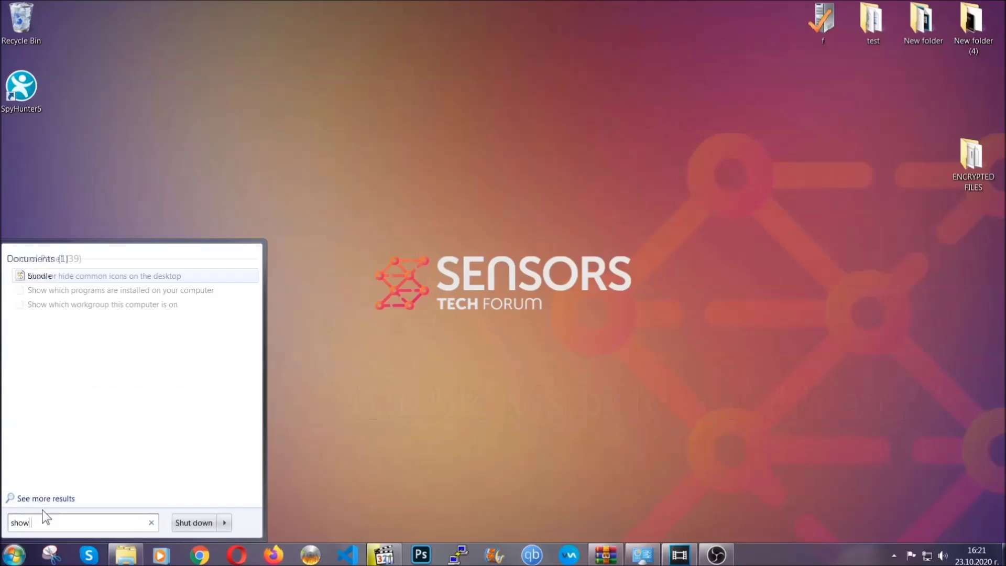
{"action": "type", "text": "hidden files and folders"}
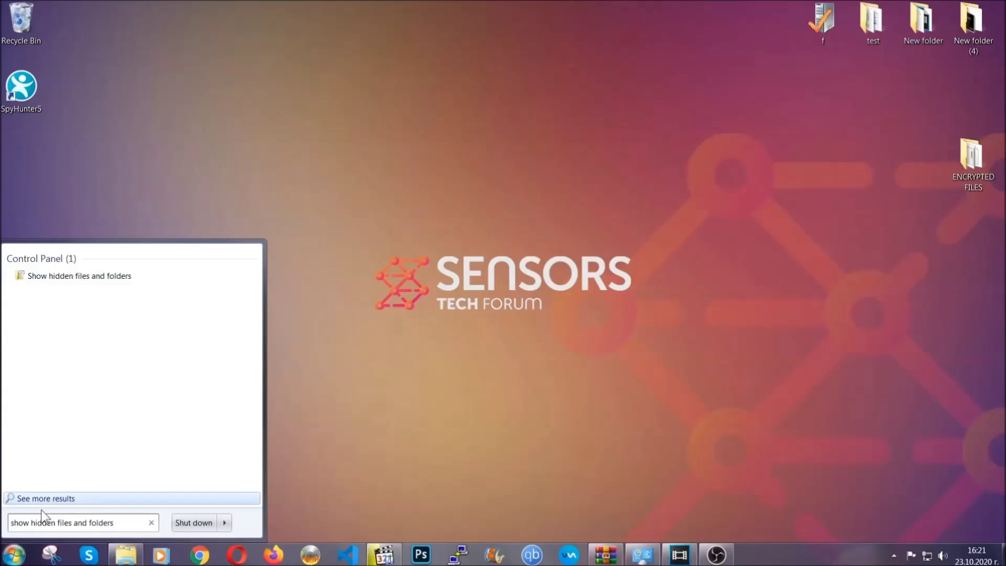
{"action": "left_click", "coordinate": [119, 280]}
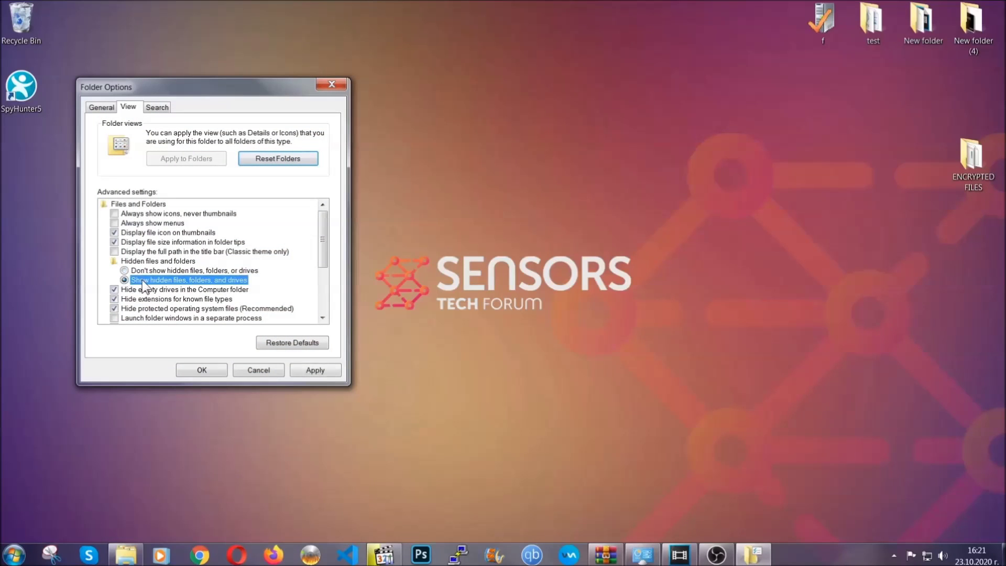
{"action": "left_click", "coordinate": [311, 373]}
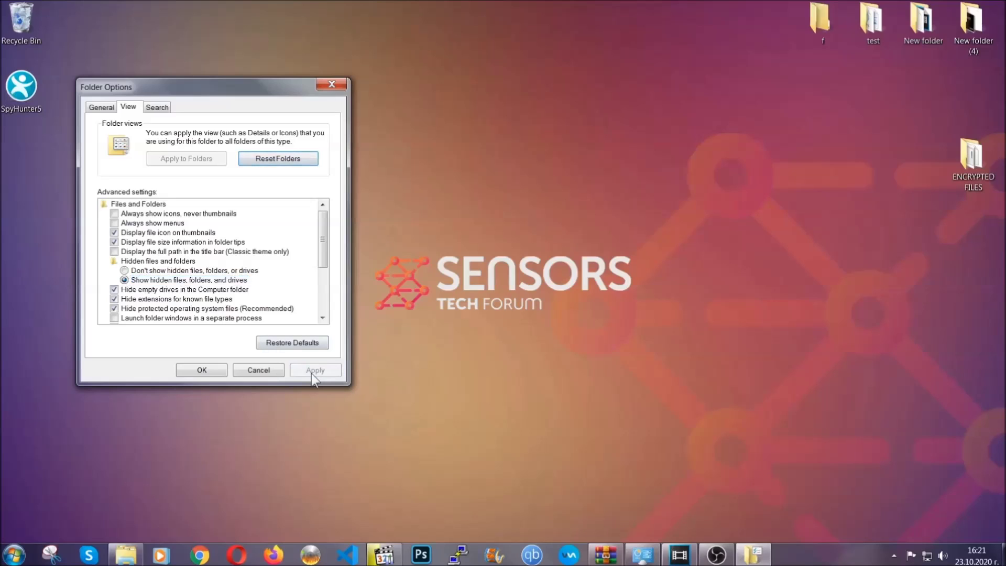
{"action": "left_click", "coordinate": [200, 370]}
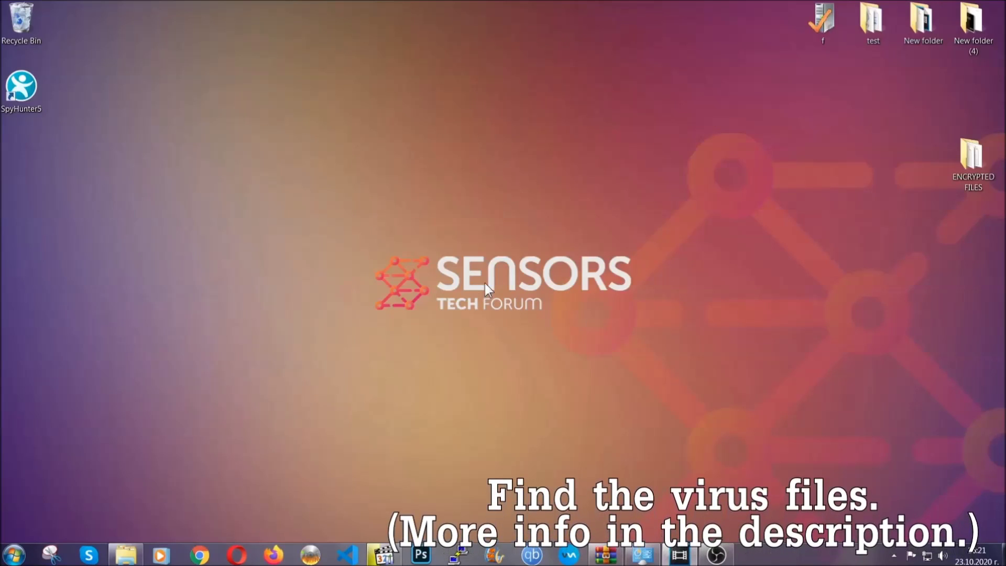
Step: Search the Computer window for 'fileextension:exe Example Vir'
{"action": "left_click", "coordinate": [13, 554]}
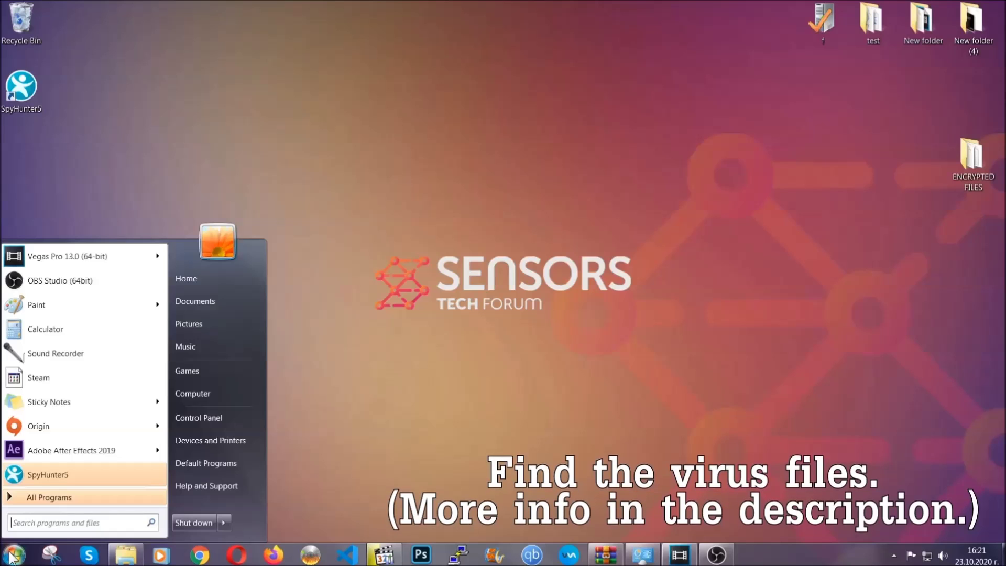
{"action": "left_click", "coordinate": [206, 393]}
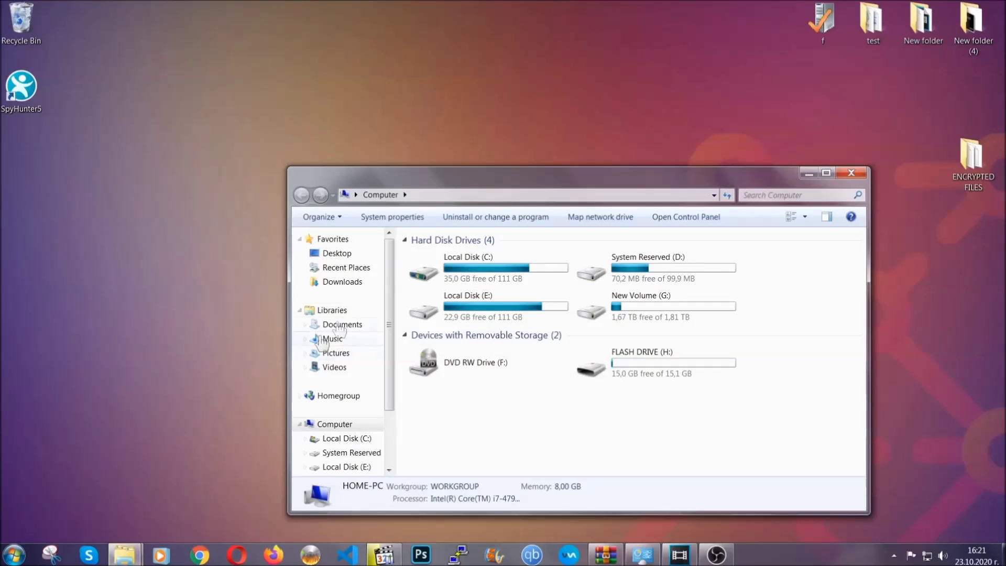
{"action": "left_click_drag", "start_coordinate": [546, 183], "coordinate": [480, 139]}
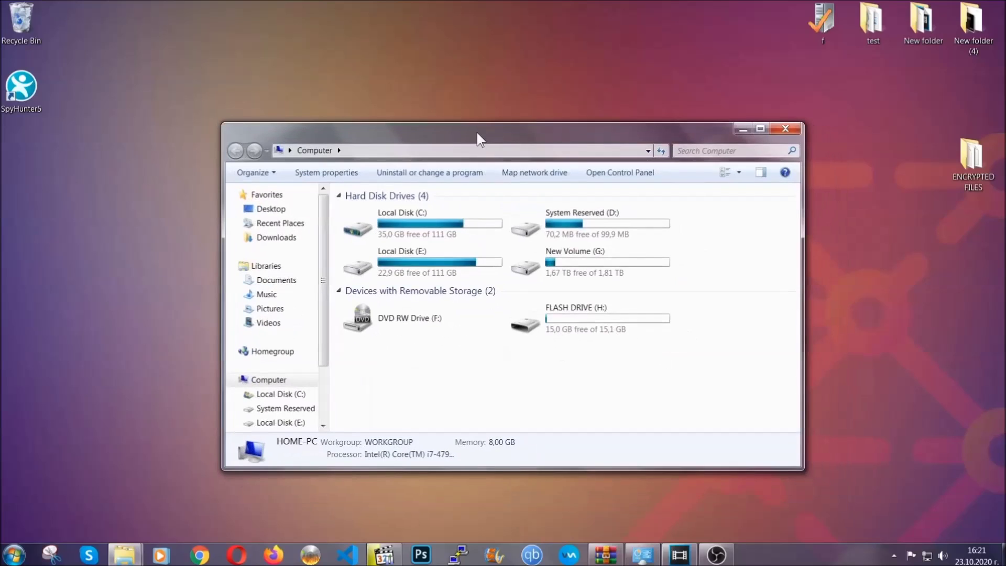
{"action": "left_click", "coordinate": [684, 151]}
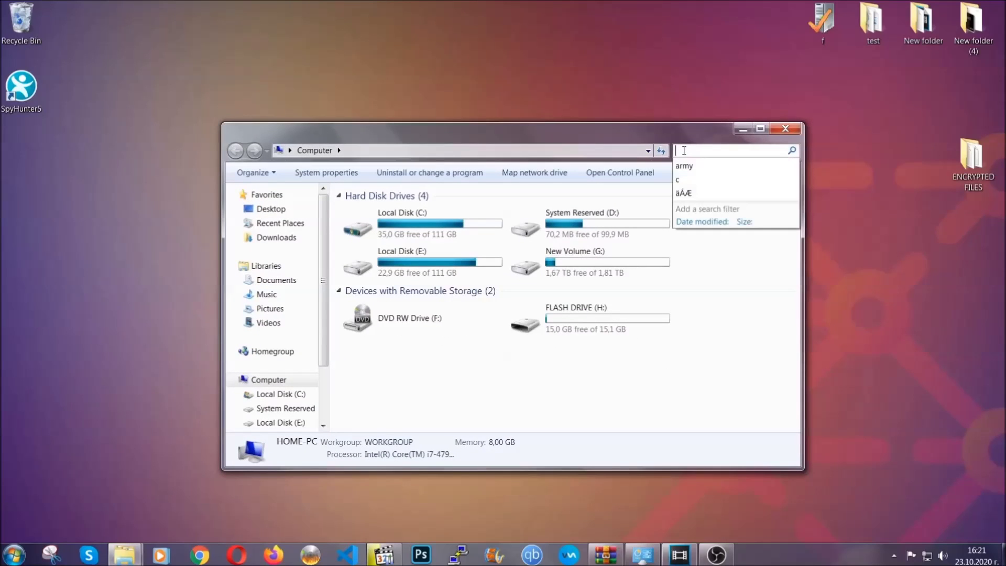
{"action": "type", "text": "file"}
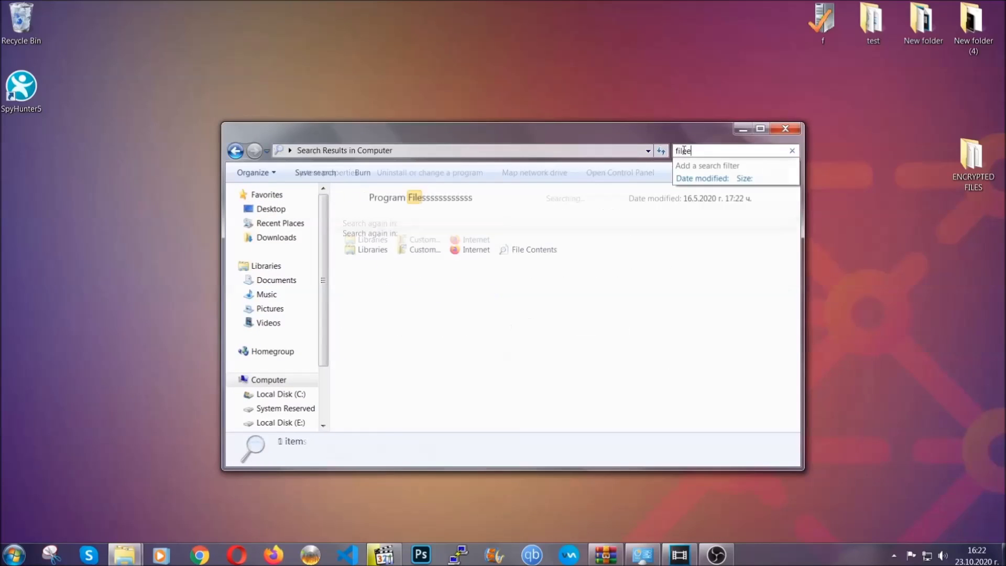
{"action": "type", "text": "extension:exe "}
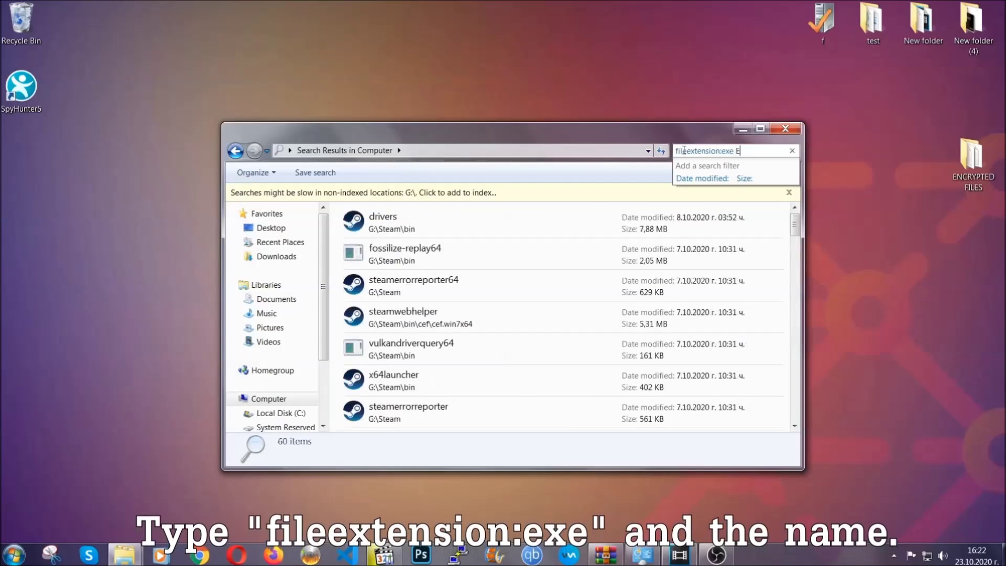
{"action": "type", "text": "Example Virus Name"}
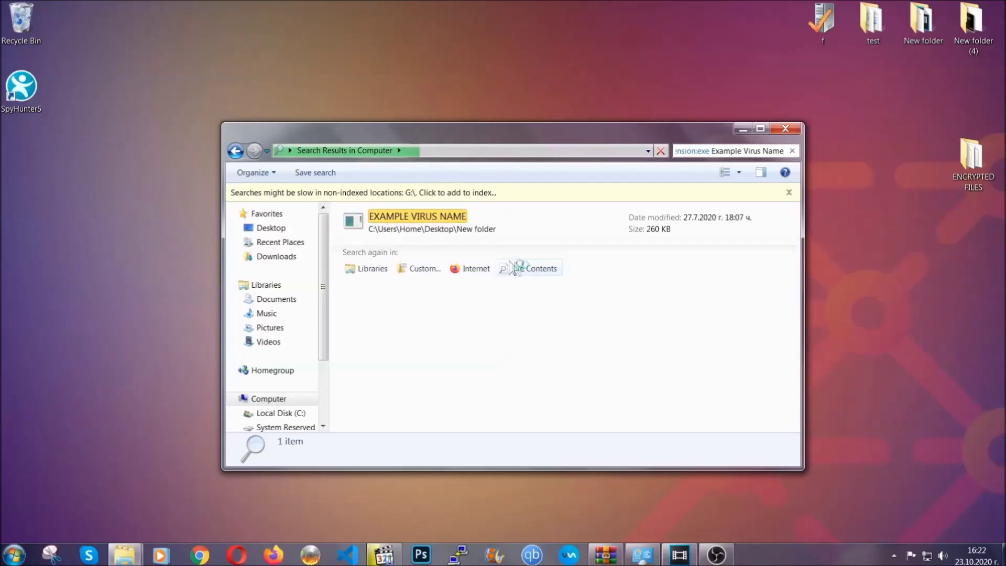
Step: Delete the EXAMPLE VIRUS NAME result to the Recycle Bin and close the search window
{"action": "left_click", "coordinate": [440, 213]}
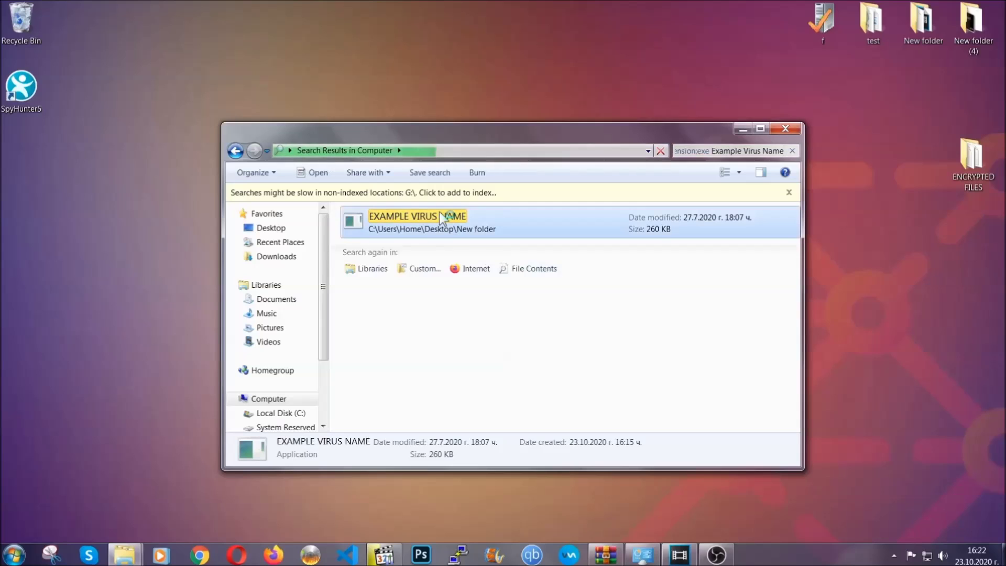
{"action": "right_click", "coordinate": [440, 215]}
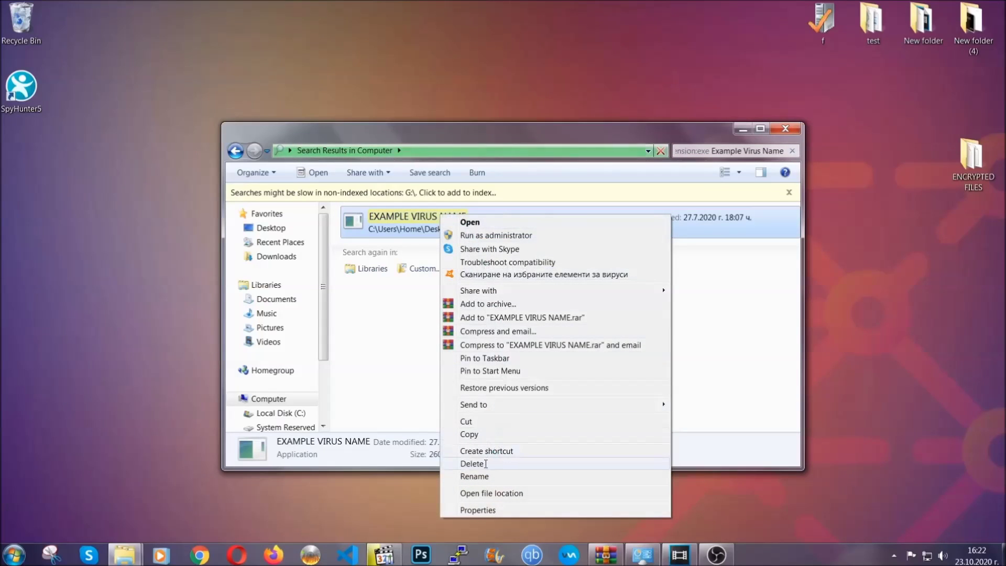
{"action": "left_click", "coordinate": [485, 464]}
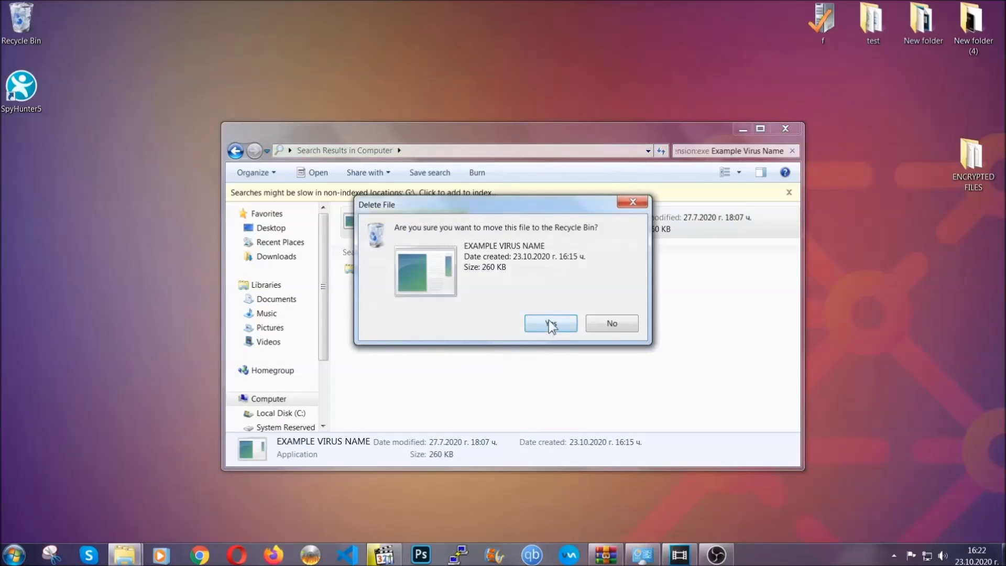
{"action": "left_click", "coordinate": [550, 323]}
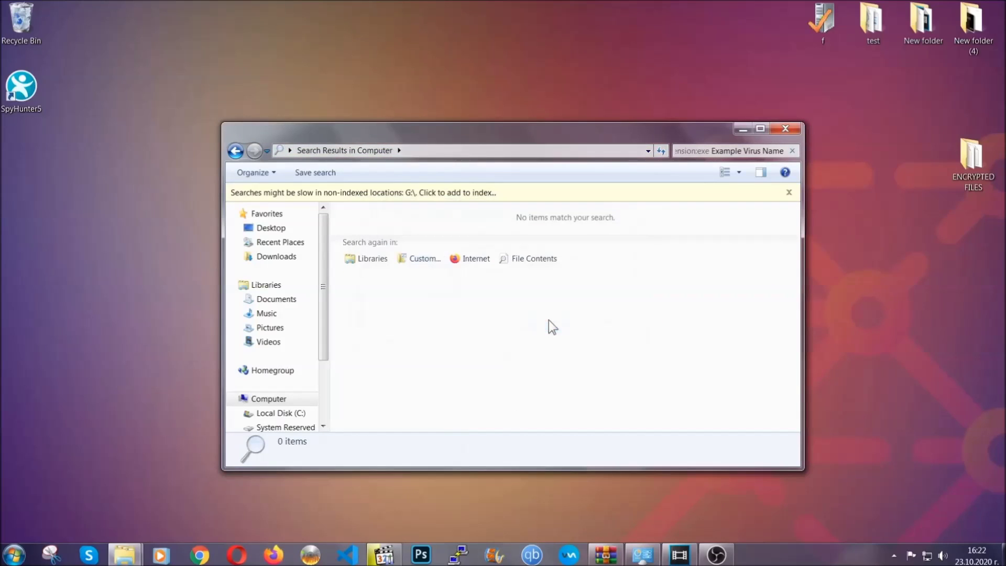
{"action": "left_click", "coordinate": [786, 128]}
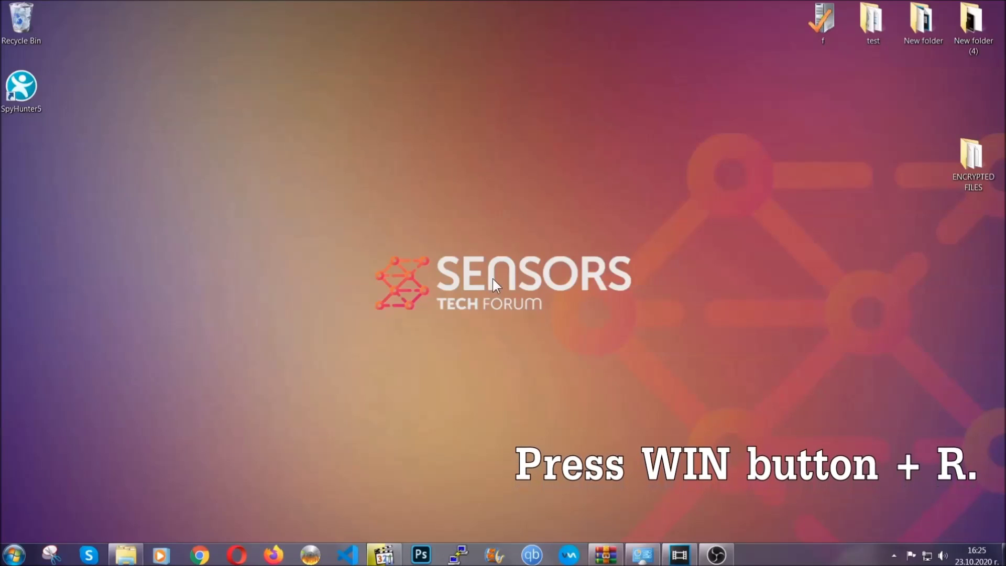
{"action": "key", "text": "super+r"}
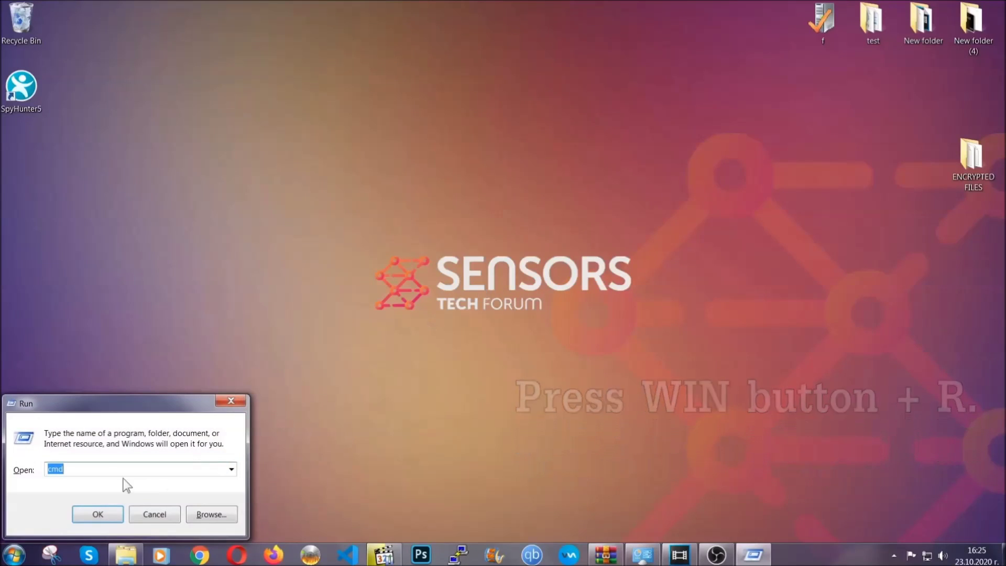
Step: Replace cmd with REGEDIT in the Run dialog's Open field and run it
{"action": "left_click", "coordinate": [108, 472]}
{"action": "left_click_drag", "start_coordinate": [94, 477], "coordinate": [12, 474]}
{"action": "type", "text": "REGEDIT"}
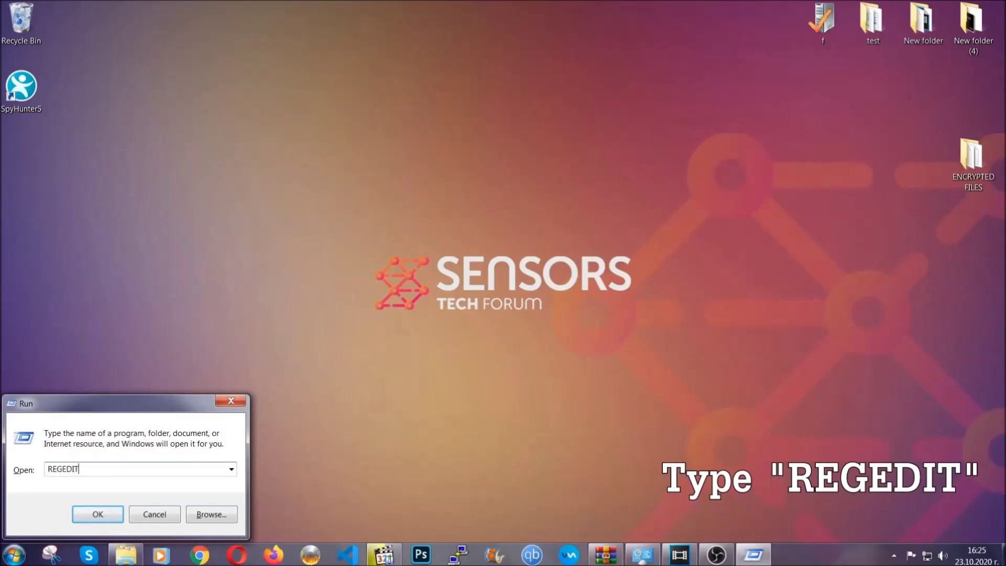
{"action": "left_click", "coordinate": [86, 512]}
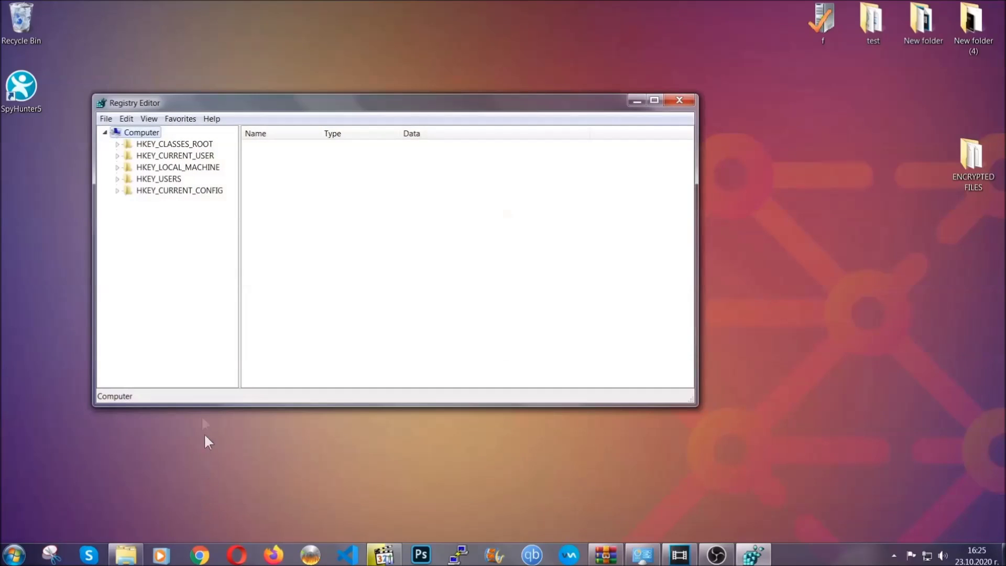
Step: Export the whole registry to the Desktop as a file named BACKUP
{"action": "left_click", "coordinate": [106, 119]}
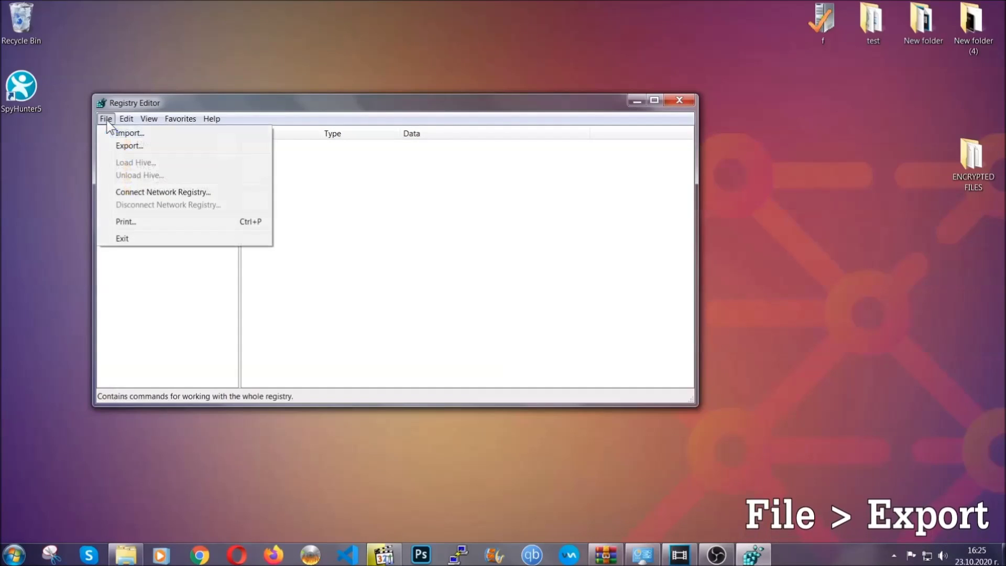
{"action": "left_click", "coordinate": [130, 145]}
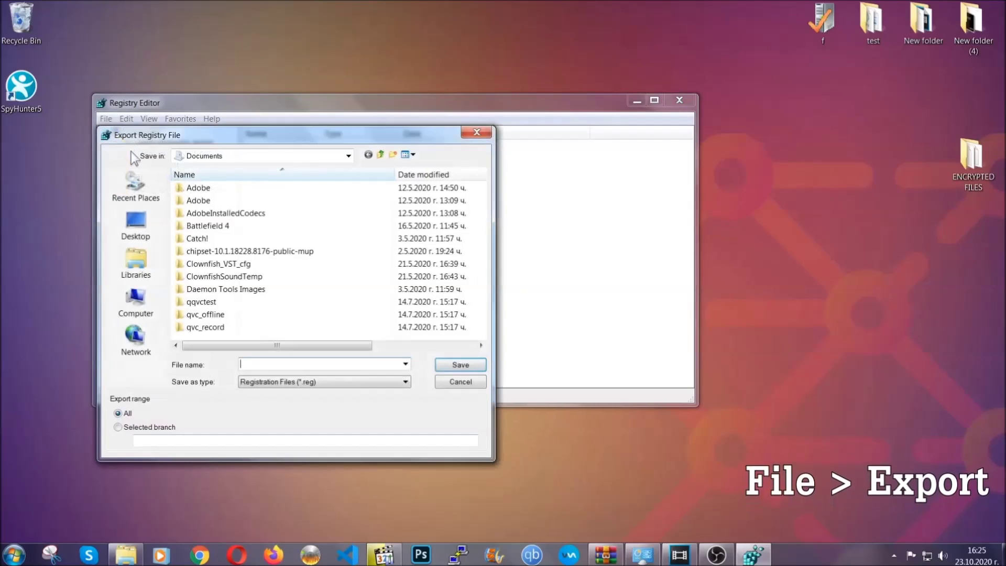
{"action": "left_click", "coordinate": [130, 221]}
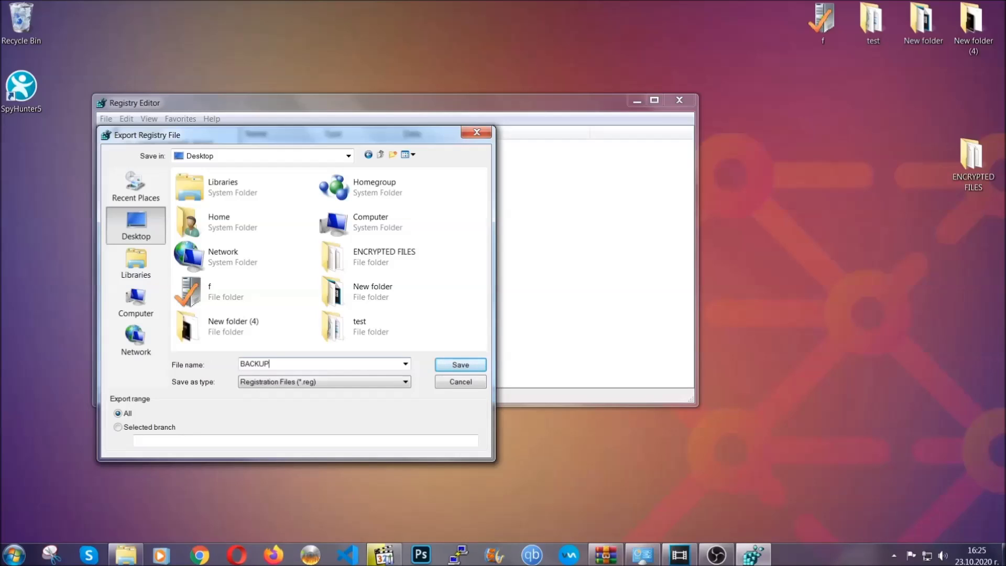
{"action": "left_click", "coordinate": [460, 365]}
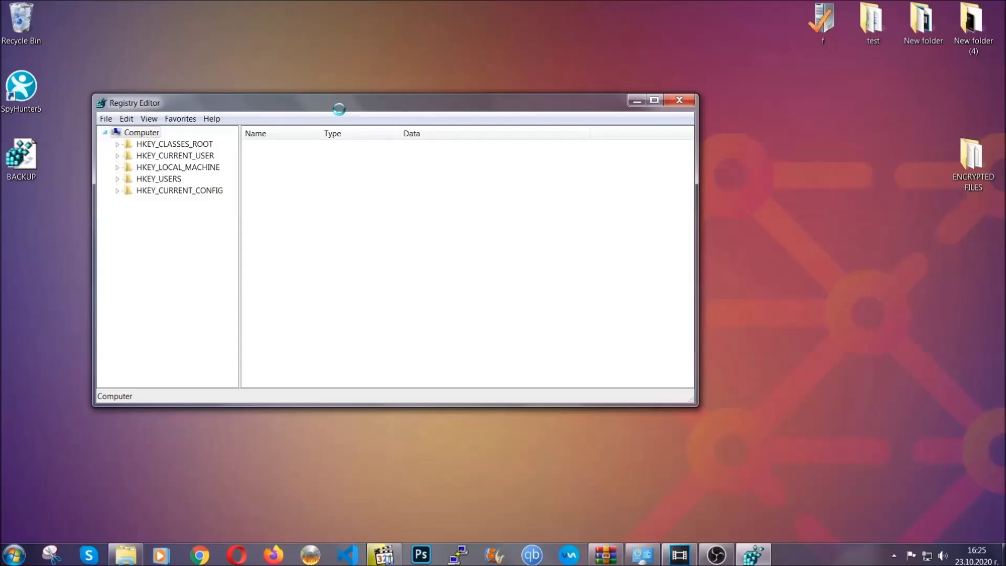
{"action": "left_click_drag", "start_coordinate": [339, 110], "coordinate": [439, 141]}
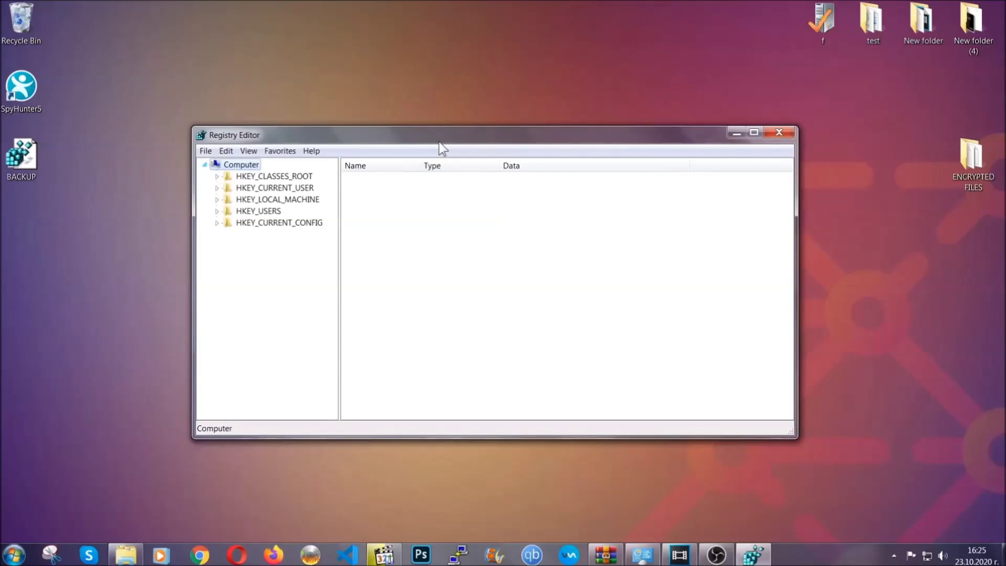
{"action": "left_click", "coordinate": [203, 150]}
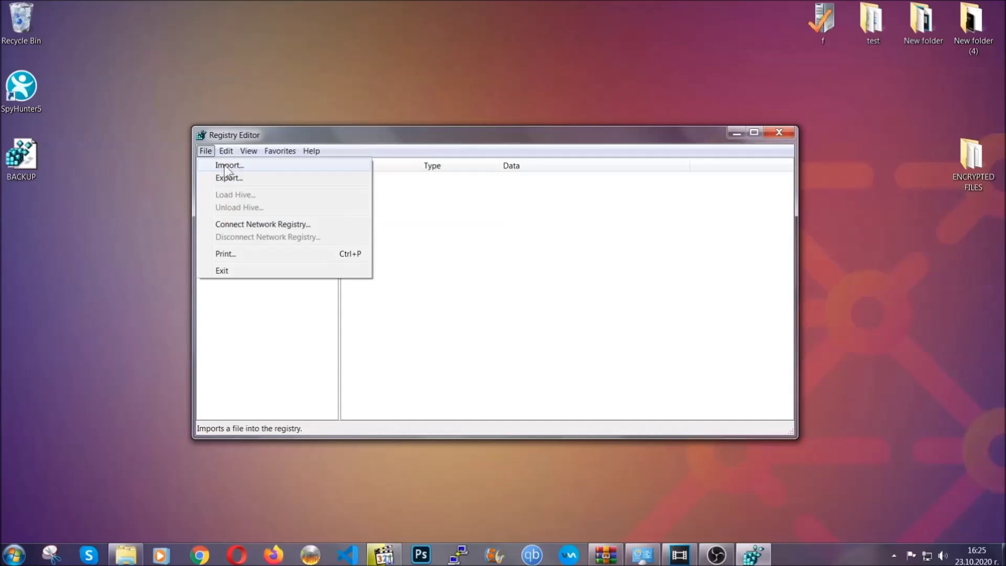
{"action": "left_click", "coordinate": [206, 151]}
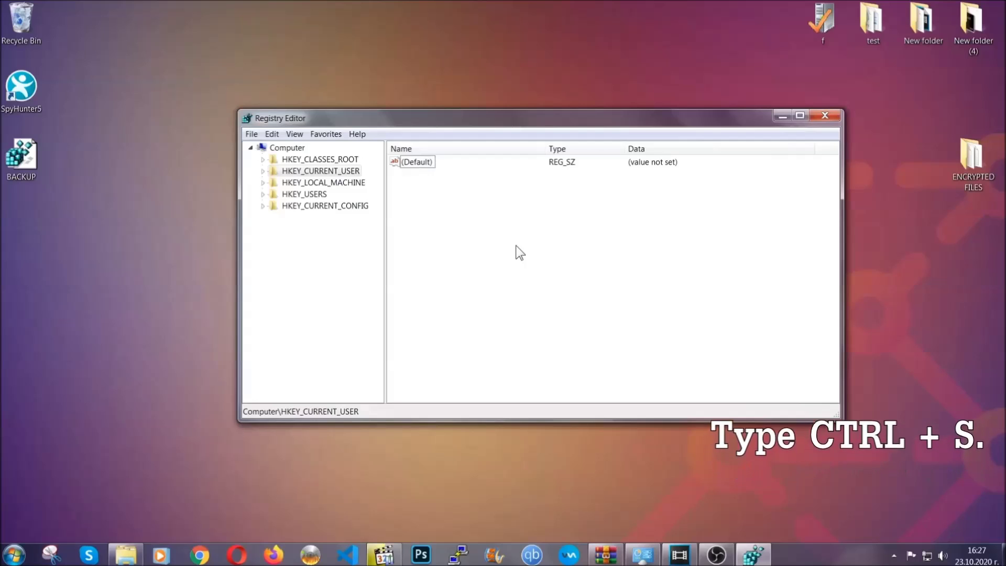
Step: Search the registry for the RunOnce key
{"action": "key", "text": "ctrl+f"}
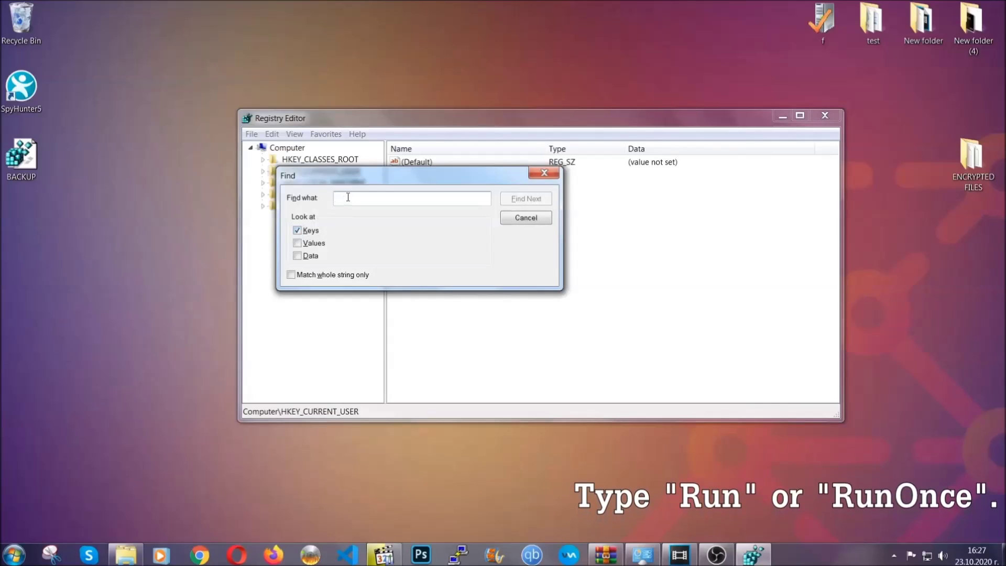
{"action": "type", "text": "RunO"}
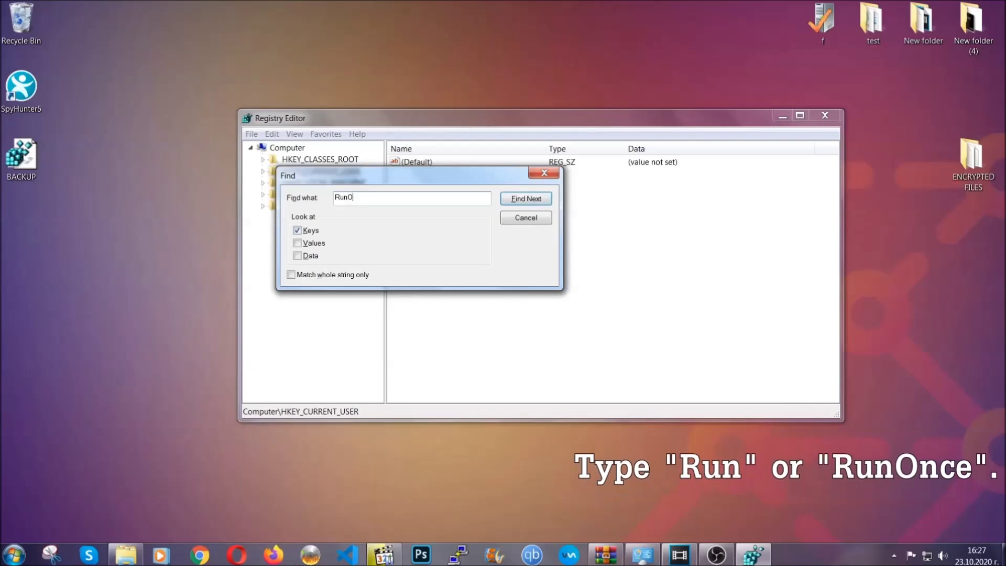
{"action": "type", "text": "nce"}
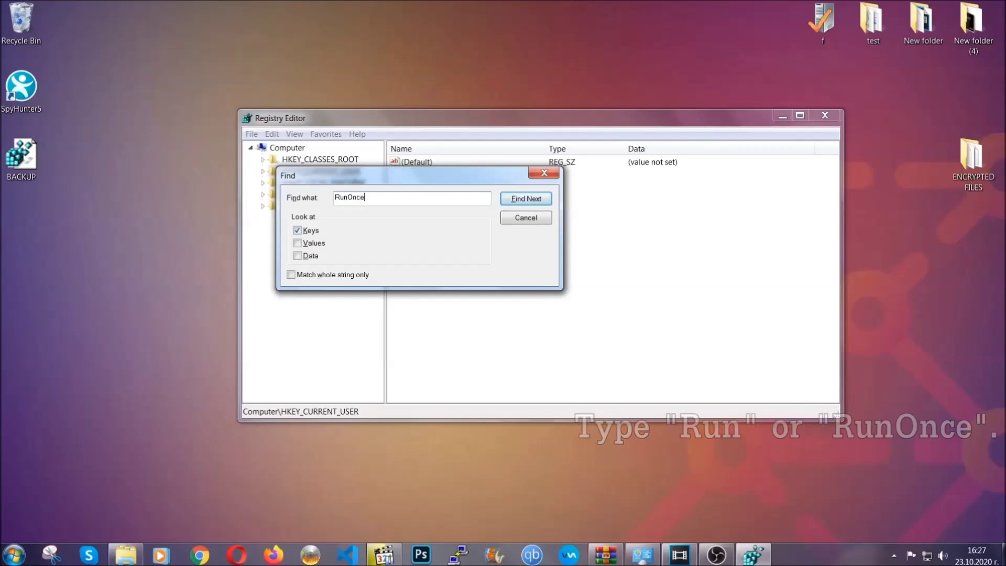
{"action": "left_click", "coordinate": [537, 201]}
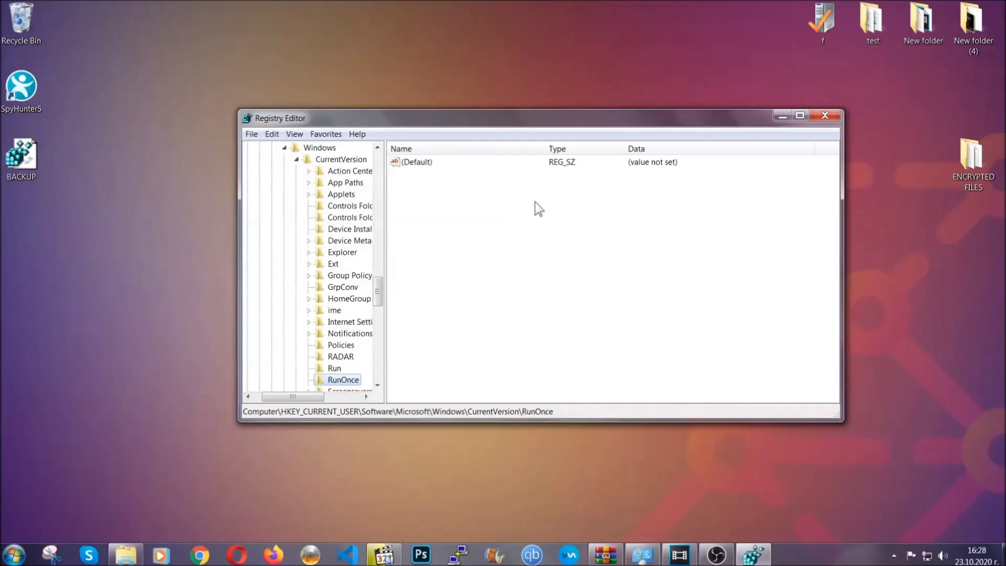
{"action": "scroll", "coordinate": [380, 299], "scroll_direction": "down", "scroll_amount": 3}
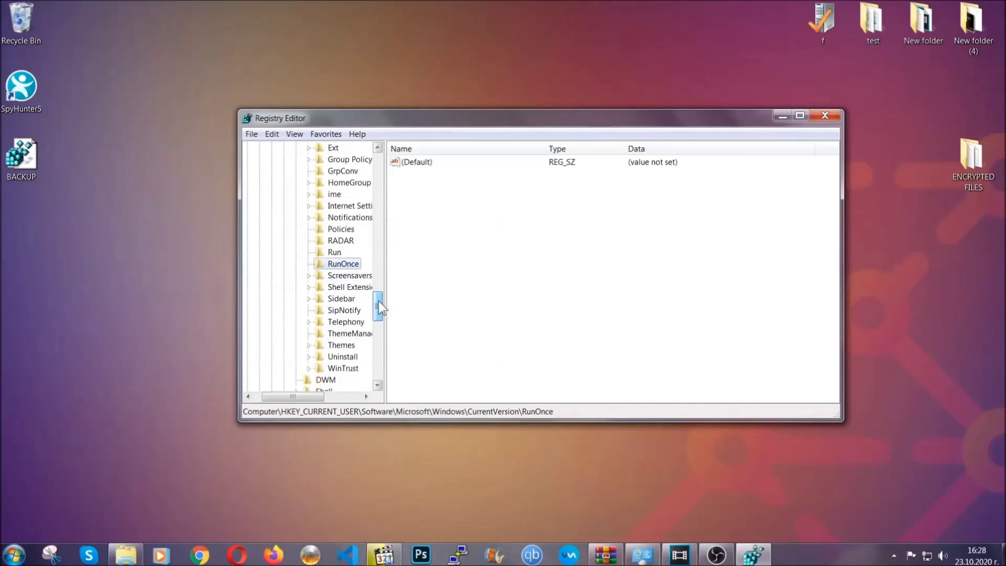
Step: Delete THE VIRUS value from the Run startup key
{"action": "left_click", "coordinate": [334, 252]}
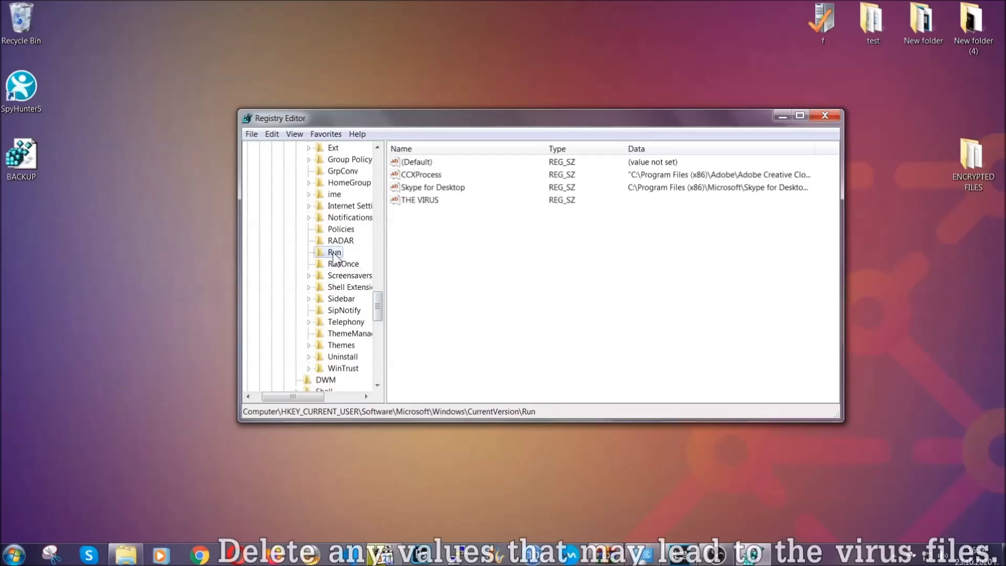
{"action": "left_click", "coordinate": [414, 200]}
{"action": "right_click", "coordinate": [413, 201]}
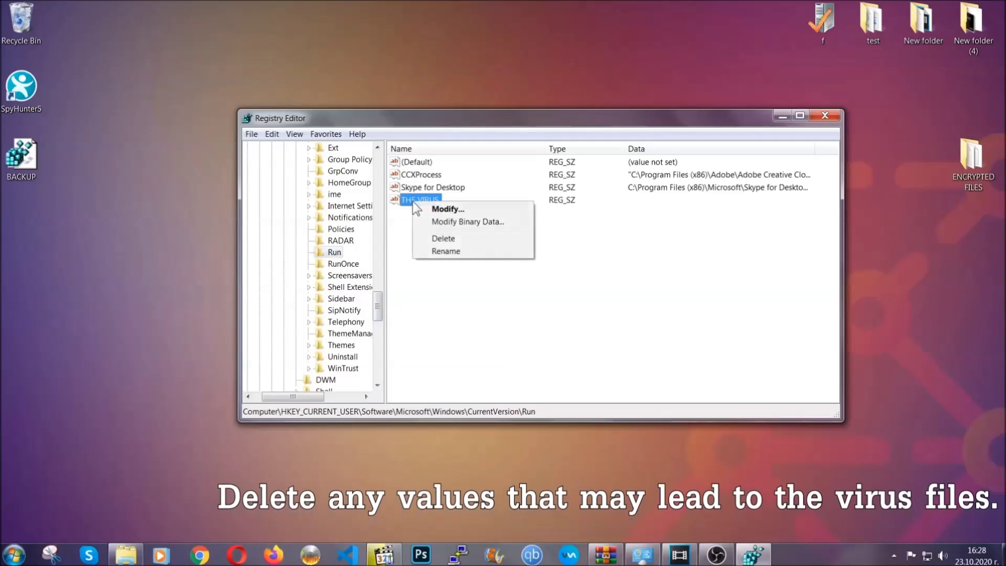
{"action": "left_click", "coordinate": [435, 238]}
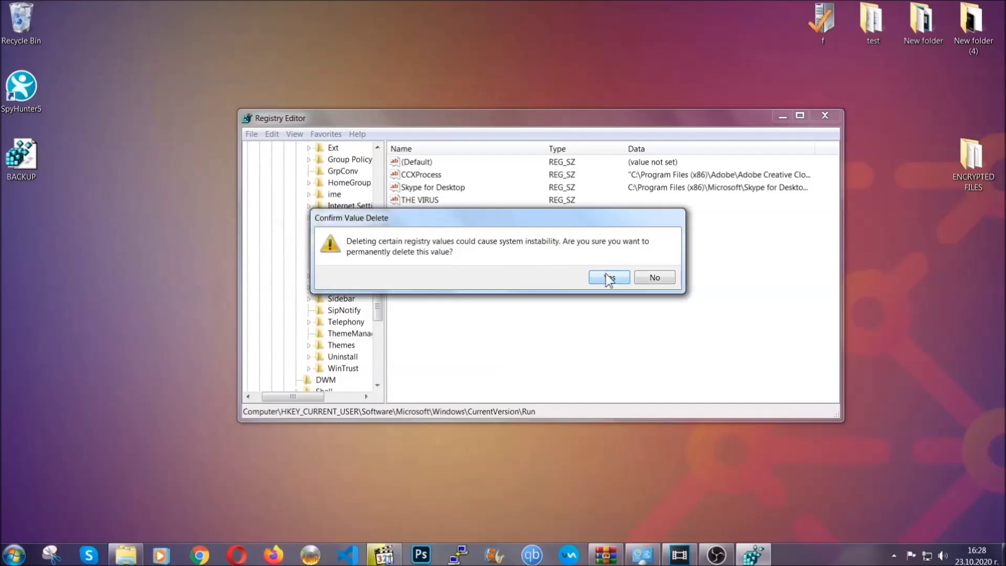
{"action": "left_click", "coordinate": [610, 278]}
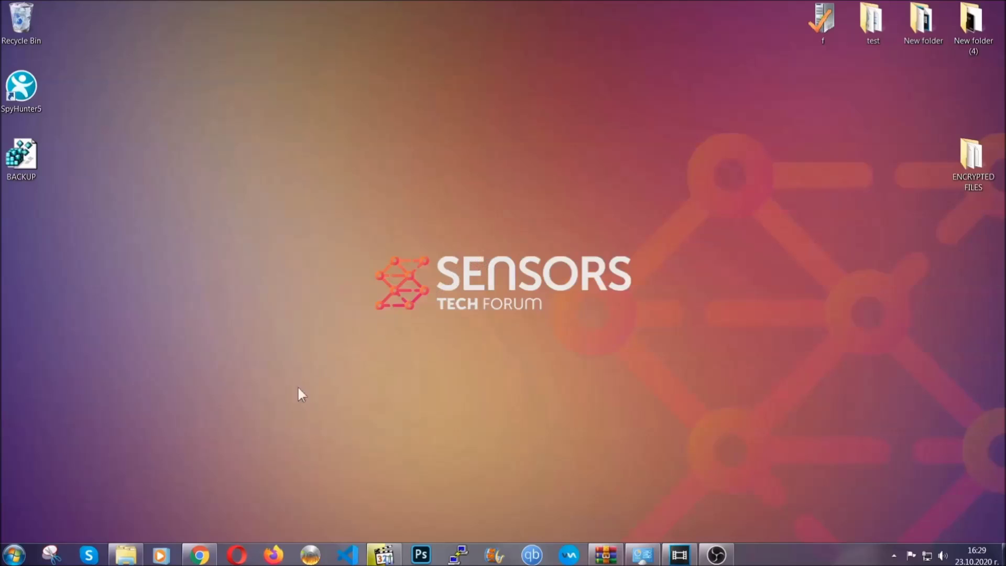
Step: Return to the SensorsTechForum recovery article and expand Method 2 - Restore Data via Windows Backup
{"action": "left_click", "coordinate": [199, 556]}
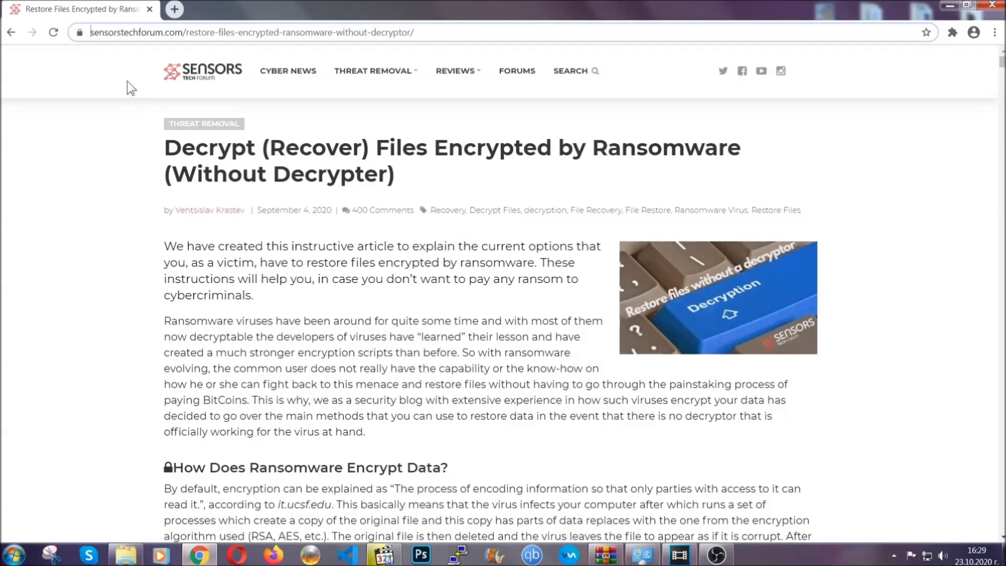
{"action": "left_click_drag", "start_coordinate": [92, 32], "coordinate": [454, 37]}
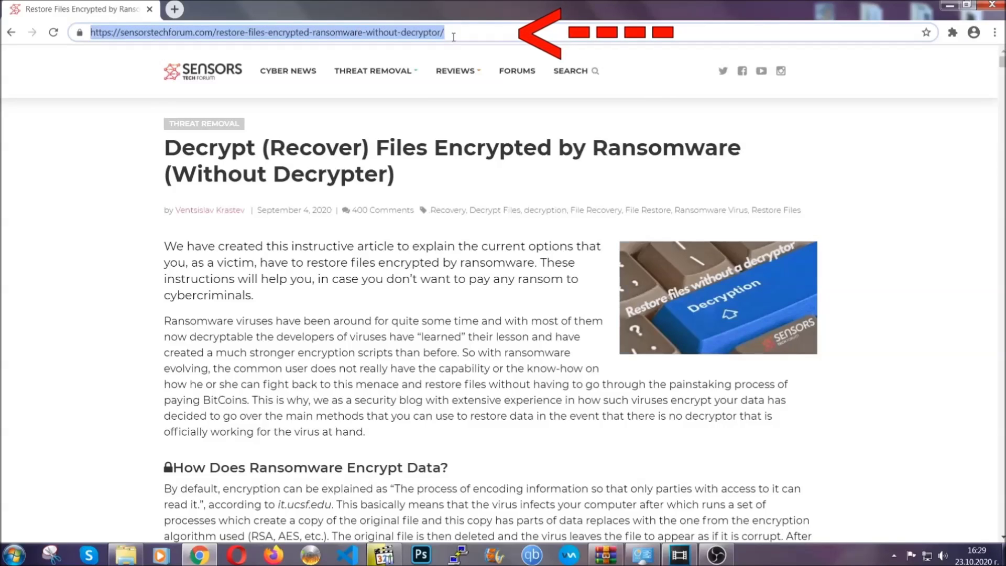
{"action": "mouse_move", "coordinate": [455, 103]}
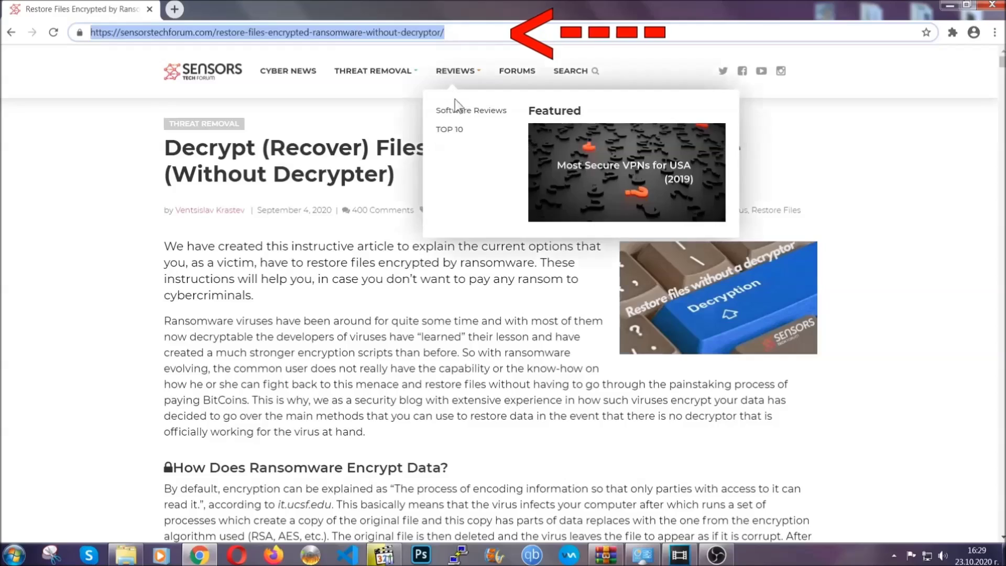
{"action": "scroll", "coordinate": [518, 286], "scroll_direction": "down", "scroll_amount": 4}
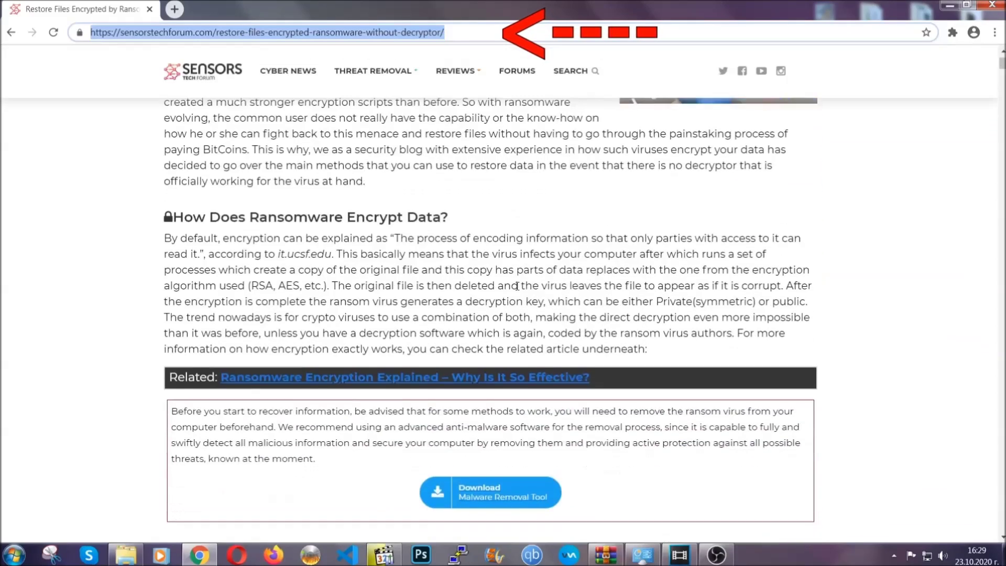
{"action": "scroll", "coordinate": [517, 286], "scroll_direction": "down", "scroll_amount": 5}
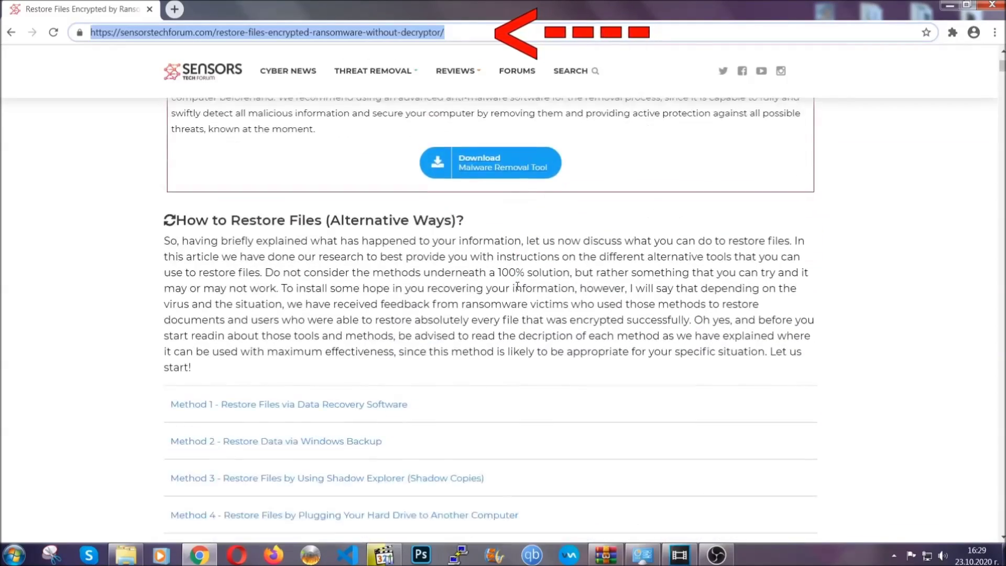
{"action": "scroll", "coordinate": [517, 286], "scroll_direction": "down", "scroll_amount": 1}
{"action": "scroll", "coordinate": [518, 287], "scroll_direction": "down", "scroll_amount": 2}
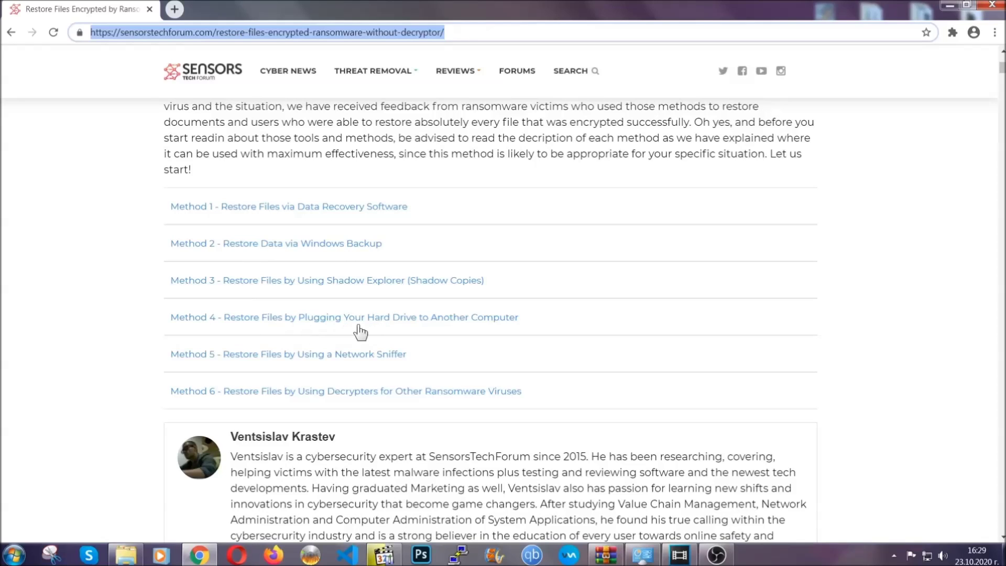
{"action": "left_click", "coordinate": [313, 243]}
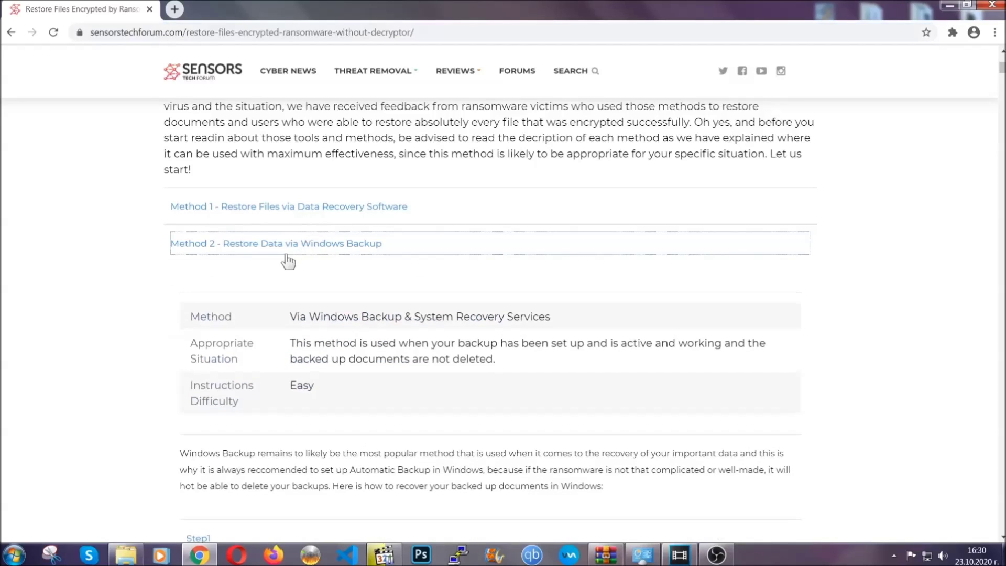
Step: Expand Step1, Step2 and Step3 of the Windows Backup method
{"action": "left_click_drag", "start_coordinate": [291, 317], "coordinate": [354, 391]}
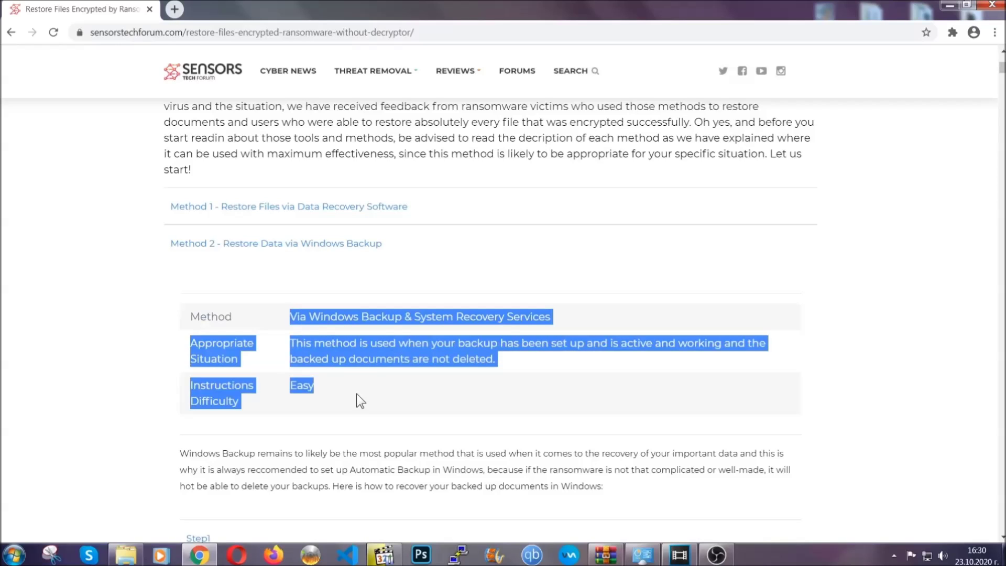
{"action": "left_click", "coordinate": [358, 393]}
{"action": "scroll", "coordinate": [360, 391], "scroll_direction": "down", "scroll_amount": 4}
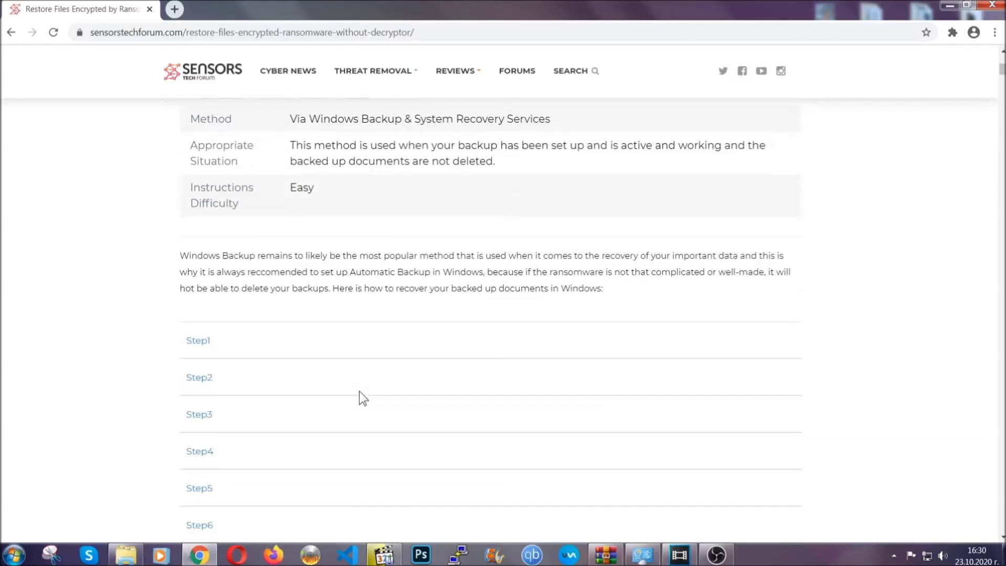
{"action": "scroll", "coordinate": [360, 392], "scroll_direction": "down", "scroll_amount": 1}
{"action": "left_click", "coordinate": [205, 275]}
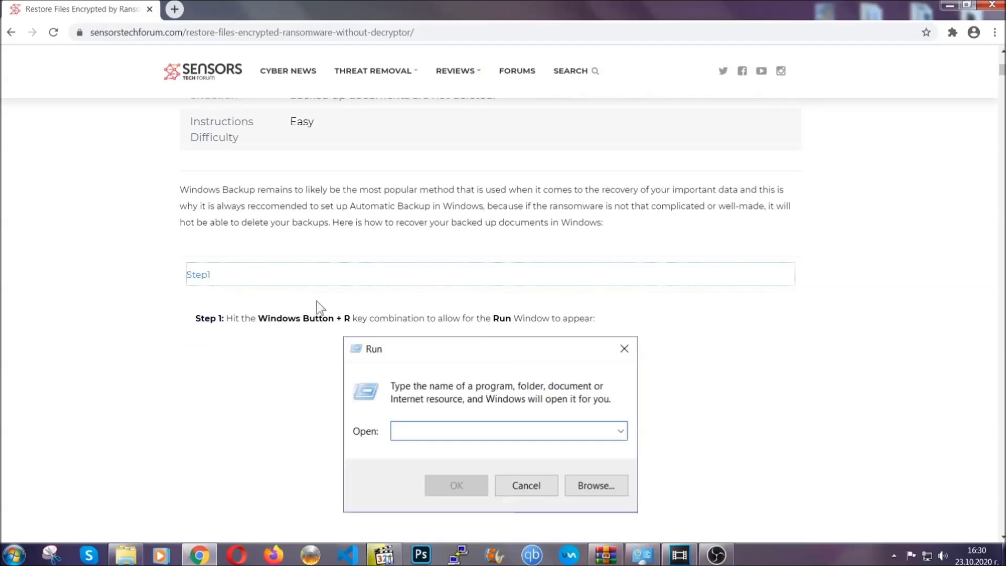
{"action": "scroll", "coordinate": [471, 326], "scroll_direction": "down", "scroll_amount": 5}
{"action": "left_click", "coordinate": [235, 328]}
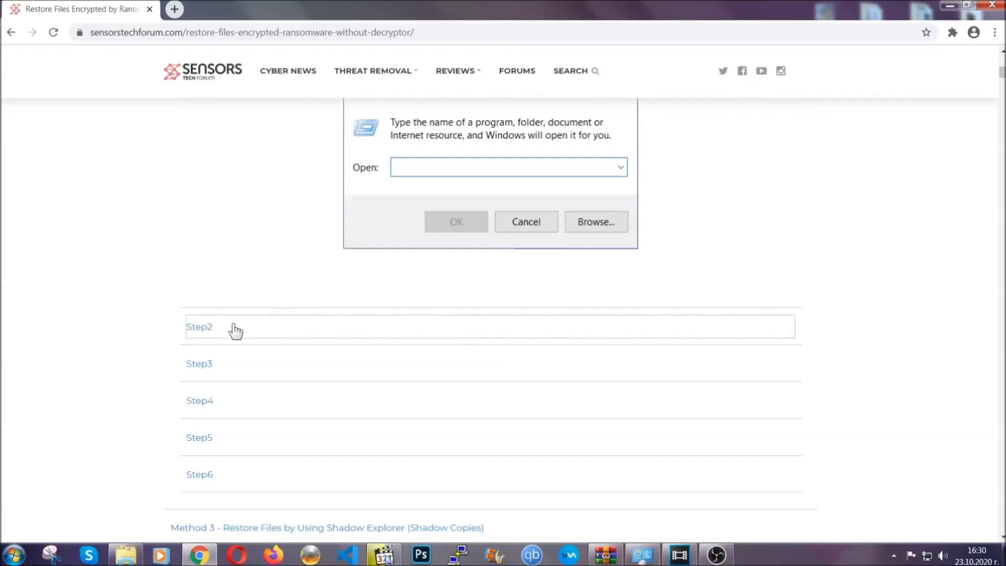
{"action": "scroll", "coordinate": [452, 332], "scroll_direction": "down", "scroll_amount": 5}
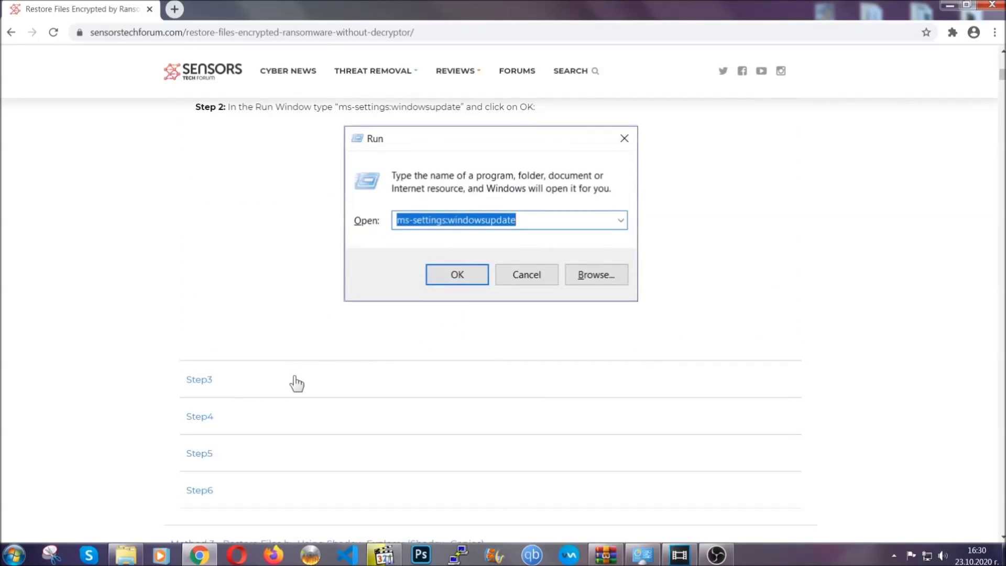
{"action": "left_click", "coordinate": [297, 384]}
Step: Scroll through the expanded instructions, scroll back up, and minimize Chrome to the desktop
{"action": "scroll", "coordinate": [445, 360], "scroll_direction": "down", "scroll_amount": 4}
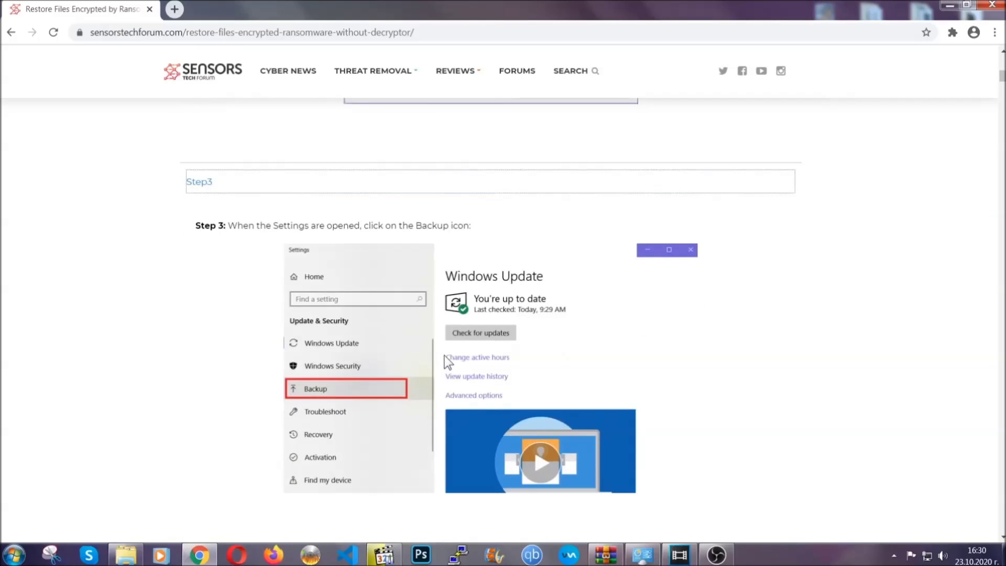
{"action": "scroll", "coordinate": [445, 357], "scroll_direction": "down", "scroll_amount": 3}
{"action": "scroll", "coordinate": [442, 358], "scroll_direction": "down", "scroll_amount": 2}
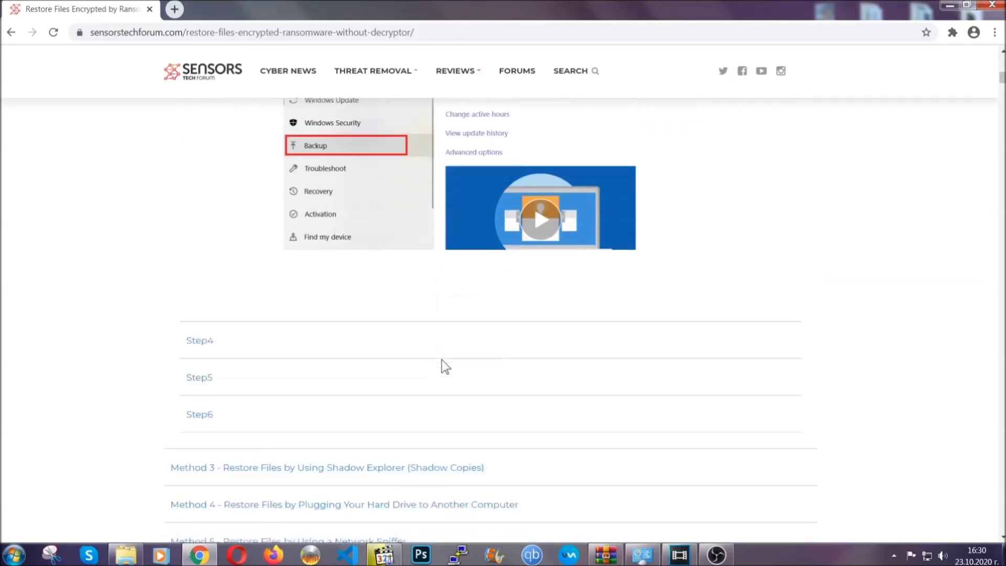
{"action": "scroll", "coordinate": [442, 360], "scroll_direction": "down", "scroll_amount": 8}
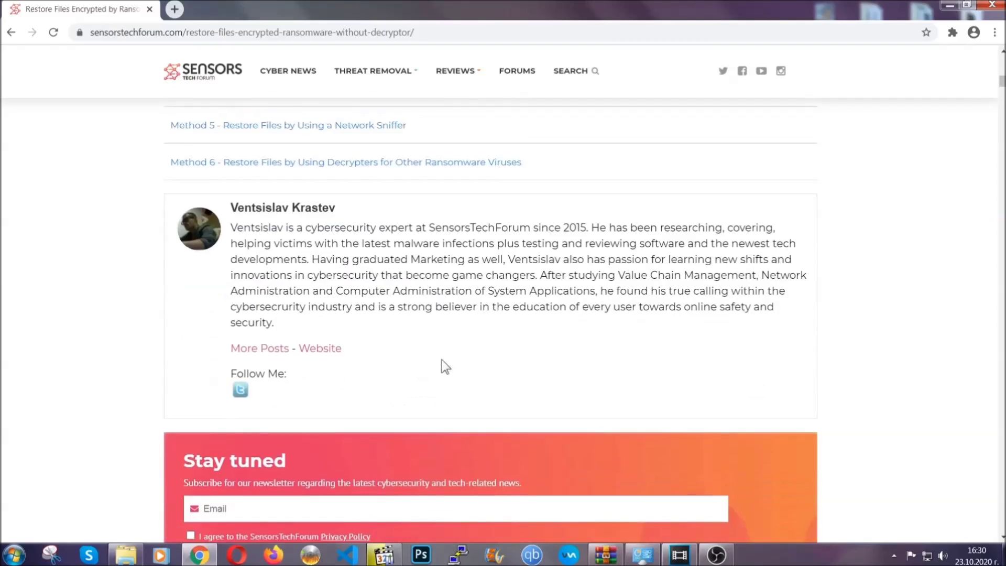
{"action": "scroll", "coordinate": [442, 359], "scroll_direction": "up", "scroll_amount": 20}
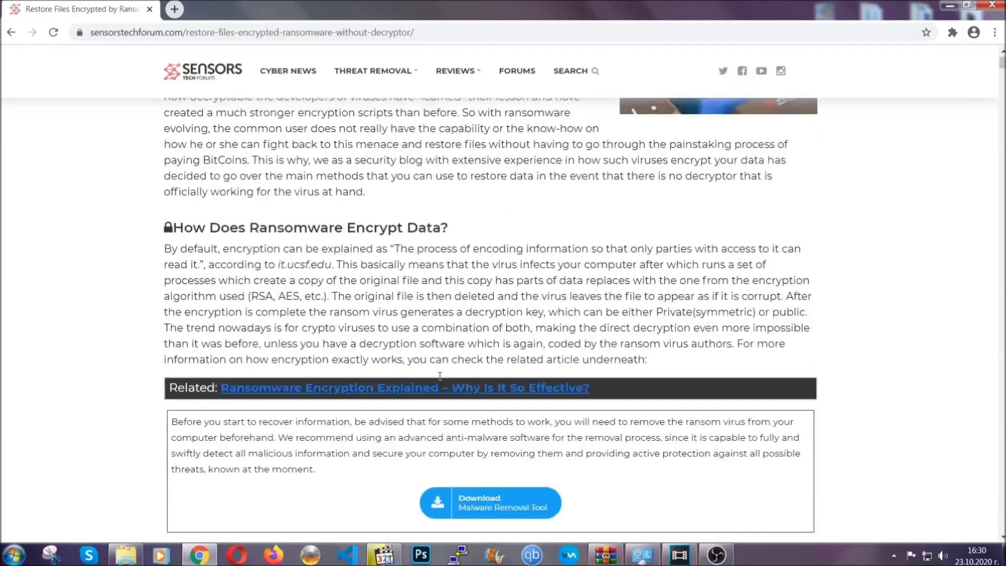
{"action": "scroll", "coordinate": [439, 376], "scroll_direction": "up", "scroll_amount": 5}
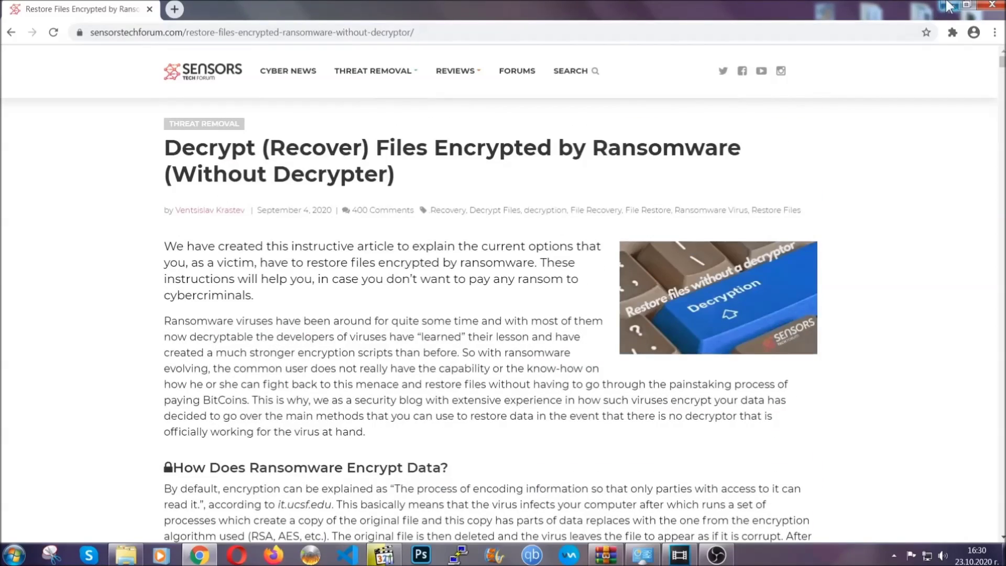
{"action": "left_click", "coordinate": [949, 5]}
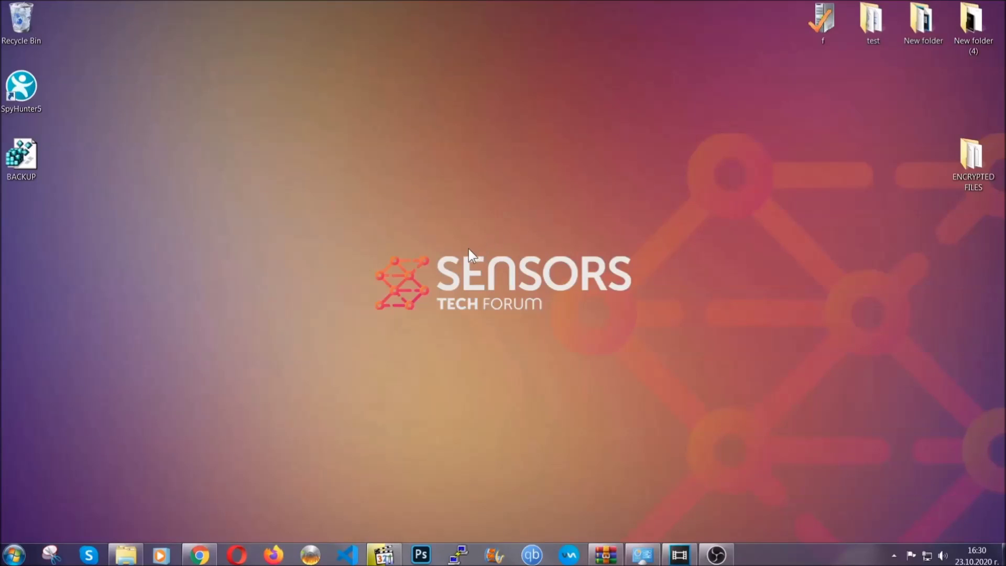